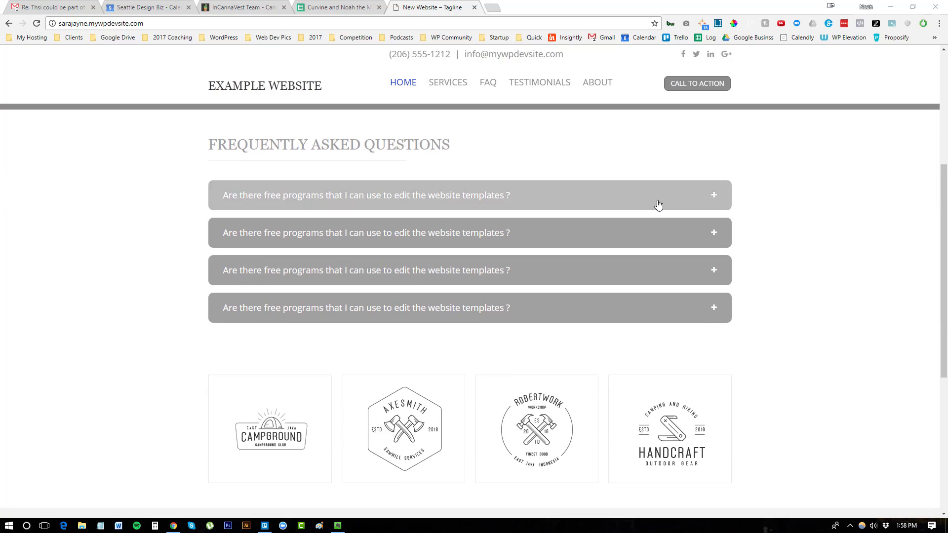
# Expand a question in the home page's Frequently Asked Questions section and view the Services page
pyautogui.click(711, 167)
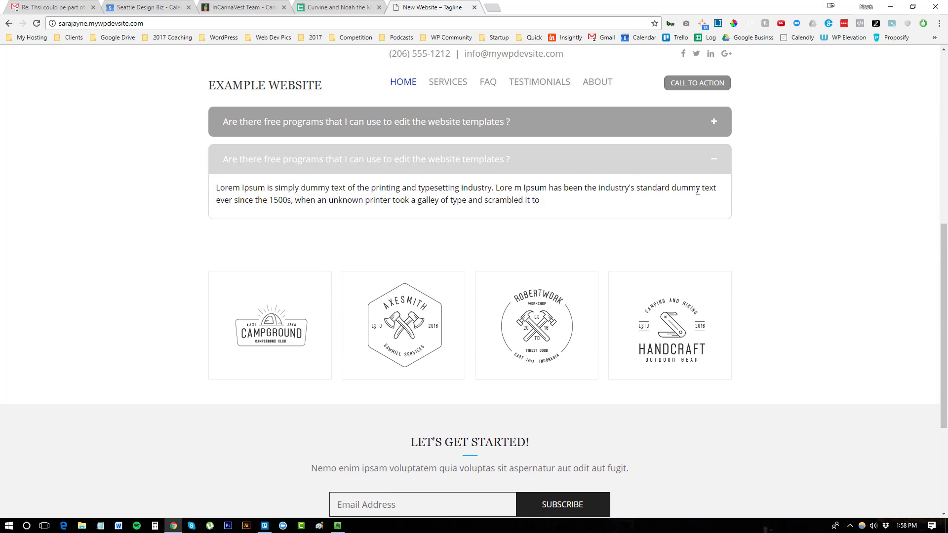
pyautogui.scroll(6, 700, 188)
pyautogui.click(446, 82)
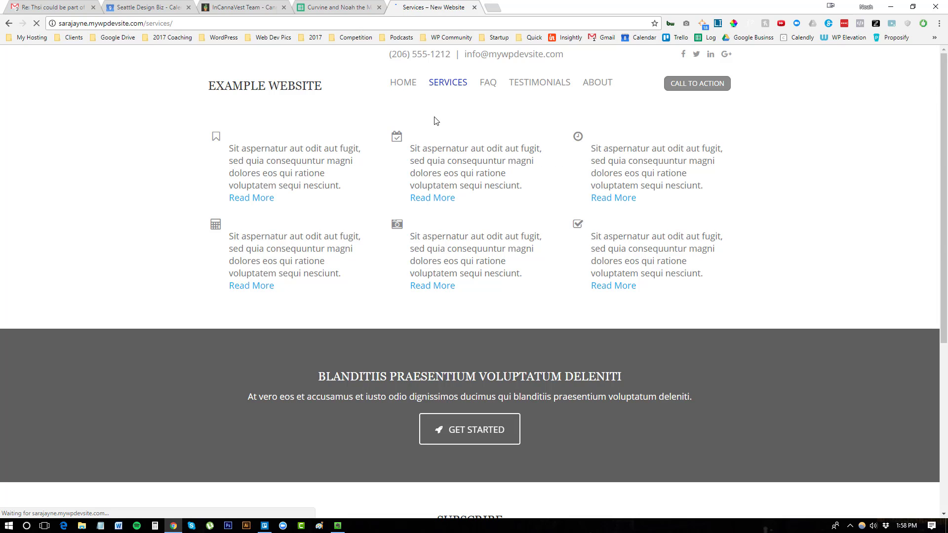
# Open the FAQ page and expand the questions below the first one in turn
pyautogui.click(496, 85)
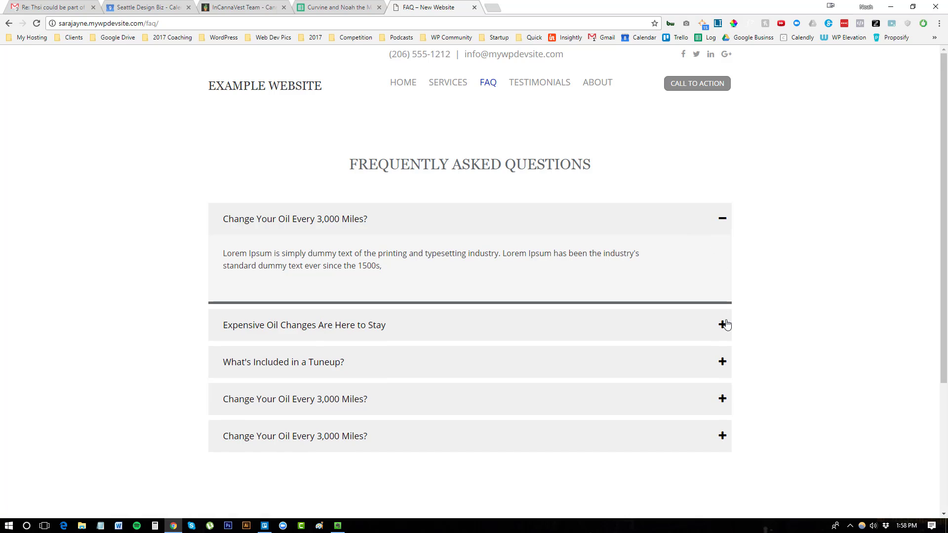
pyautogui.click(724, 321)
pyautogui.click(725, 362)
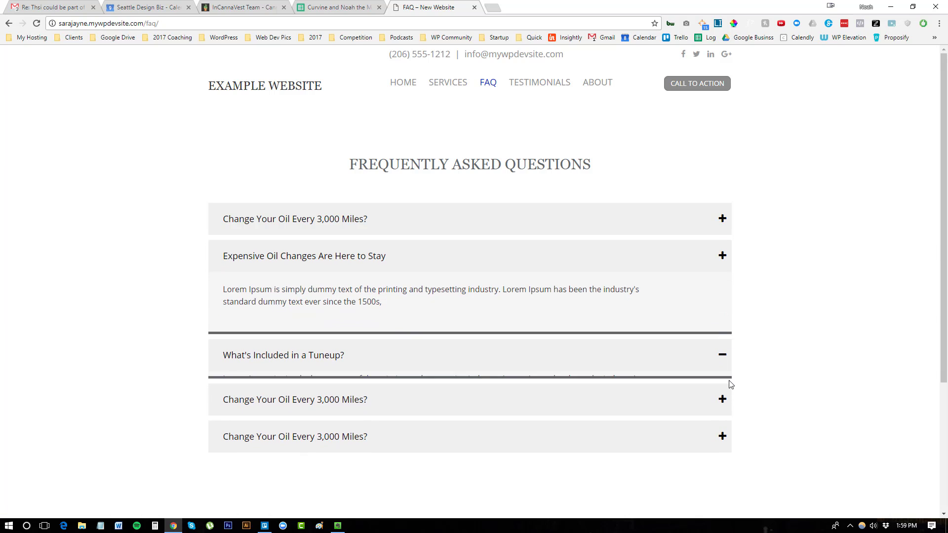
pyautogui.click(726, 411)
pyautogui.click(724, 448)
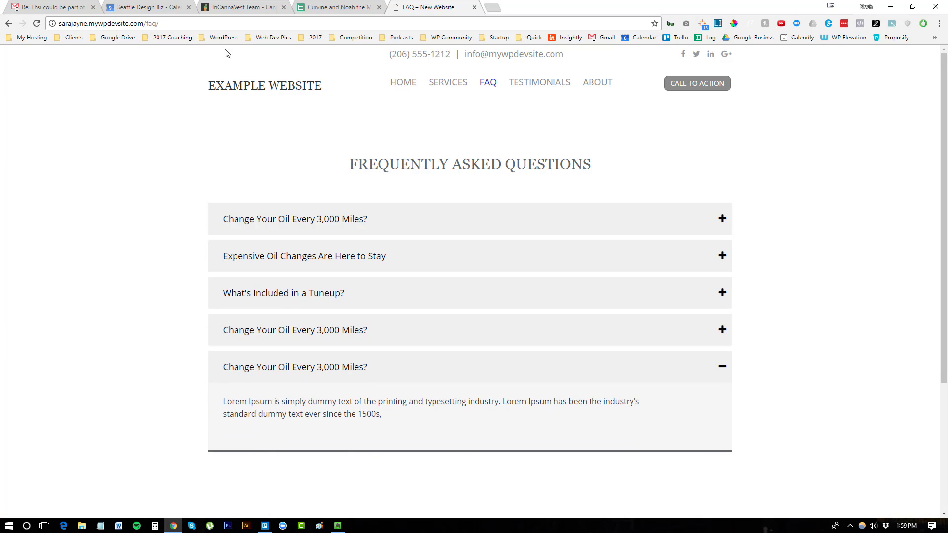
# Go to the site's WordPress login page at sarajayne.mywpdevsite.com/wp-admin
pyautogui.tripleClick(149, 23)
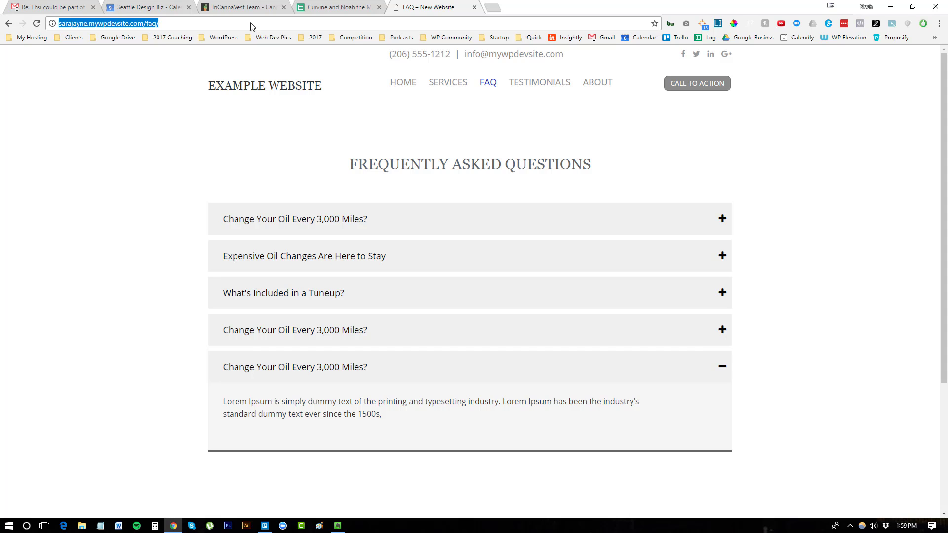
pyautogui.press('End')
pyautogui.press('BackSpace')
pyautogui.press('BackSpace')
pyautogui.press('BackSpace')
pyautogui.press('BackSpace')
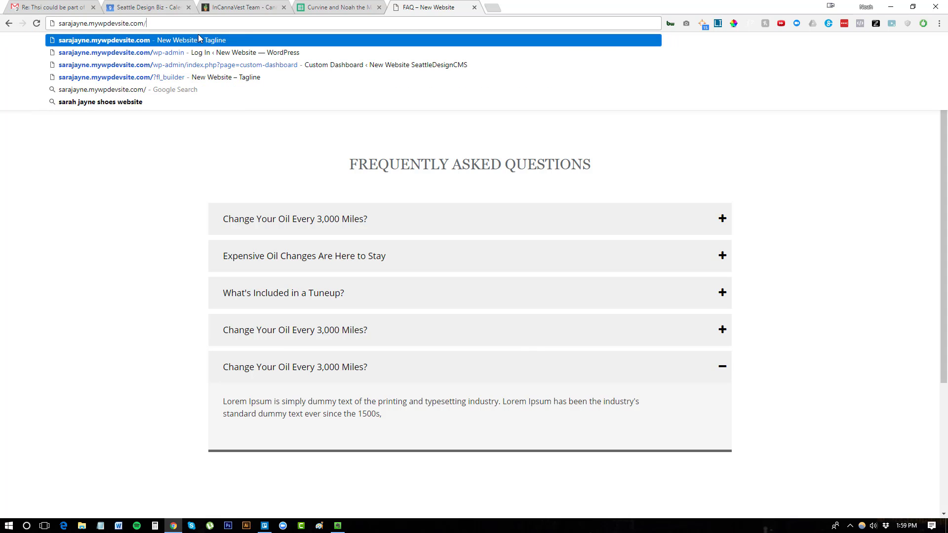
pyautogui.write('wp-admin')
pyautogui.press('Return')
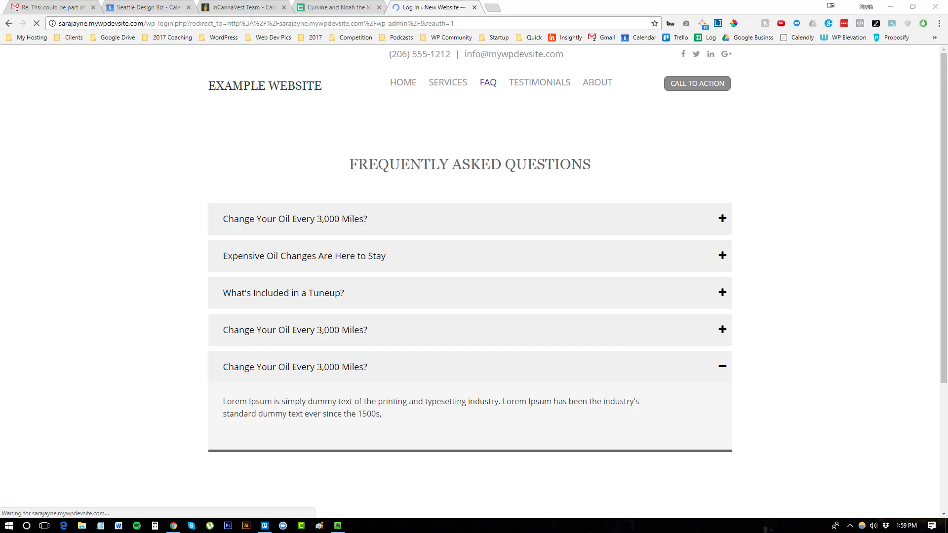
# Log in with the account e-mail and password, and save the login to LastPass
pyautogui.click(431, 215)
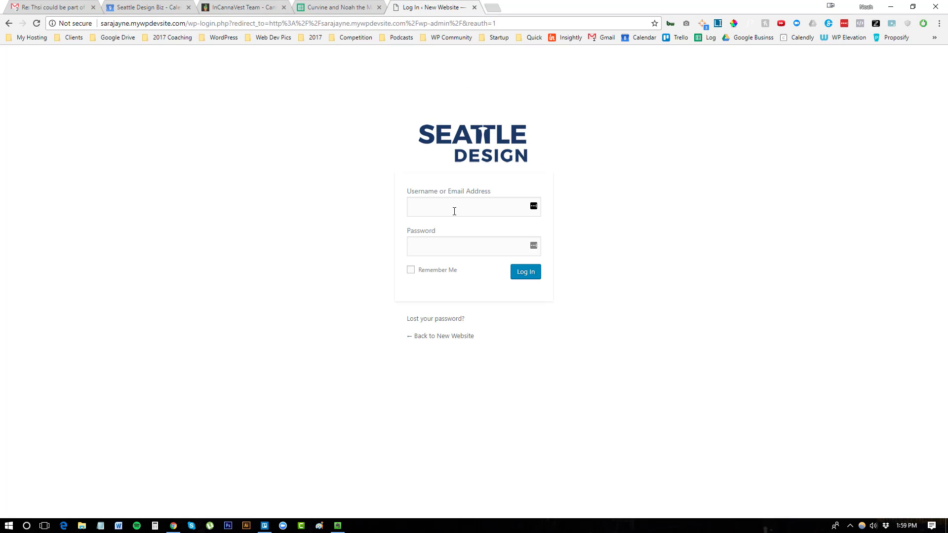
pyautogui.hotkey('ctrl', 'v')
pyautogui.hotkey('alt', 'Tab')
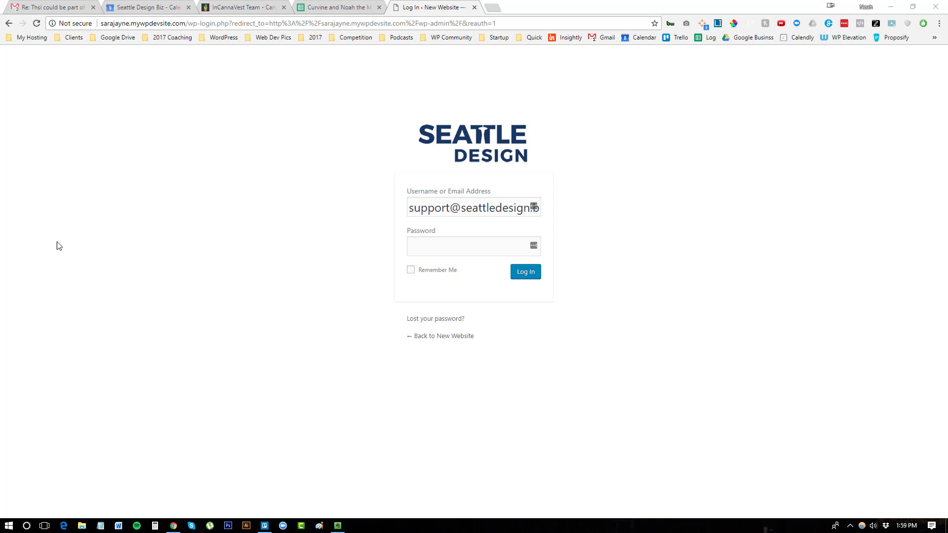
pyautogui.click(486, 246)
pyautogui.hotkey('ctrl', 'v')
pyautogui.click(516, 273)
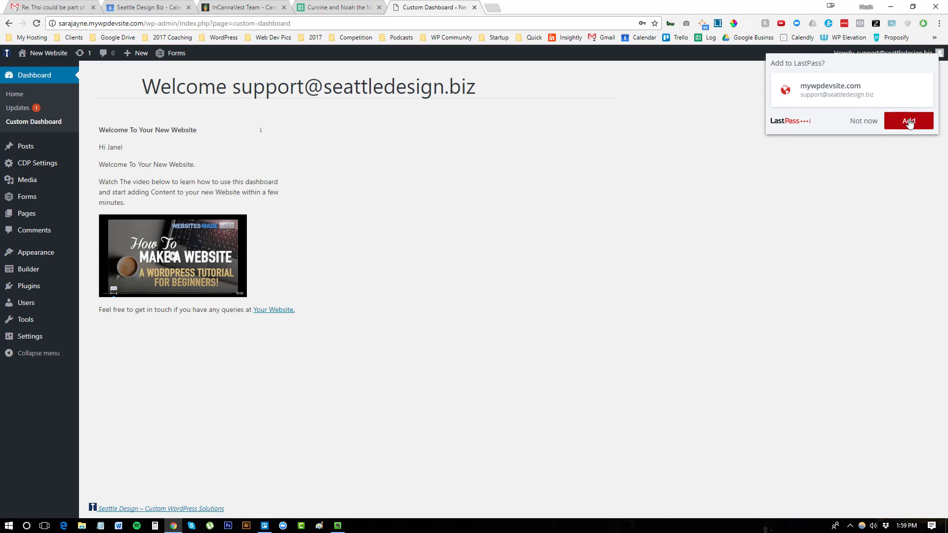
pyautogui.click(908, 124)
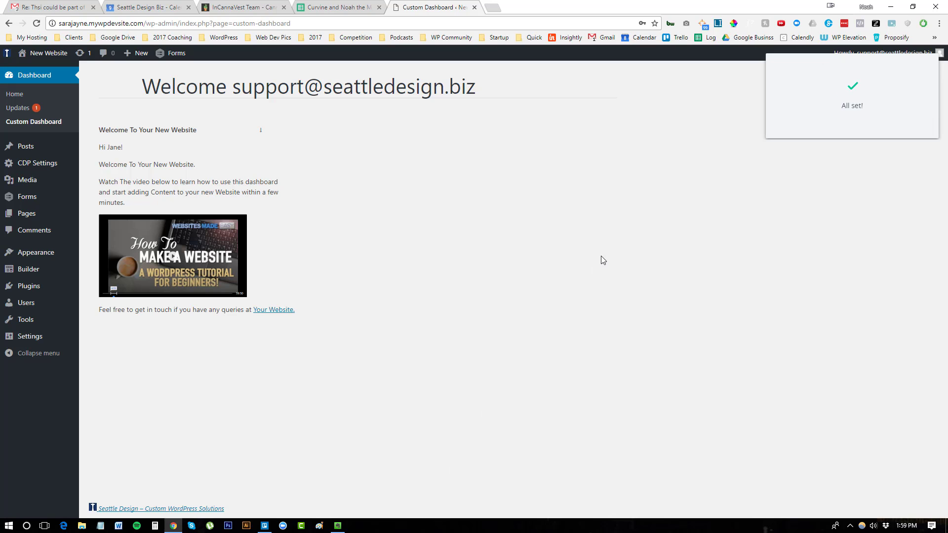
# List the inactive plugins and review the entries from Akismet Anti-Spam through WP101
pyautogui.click(30, 287)
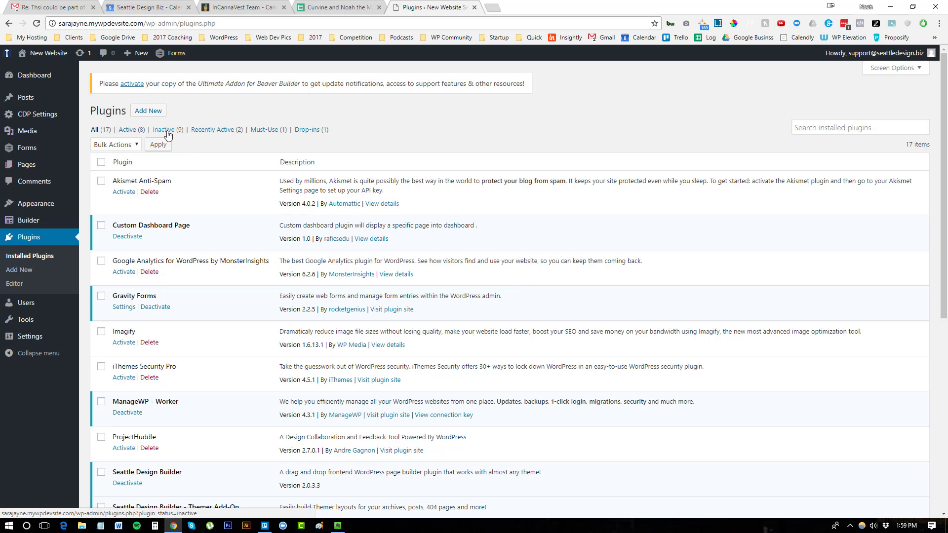
pyautogui.click(168, 129)
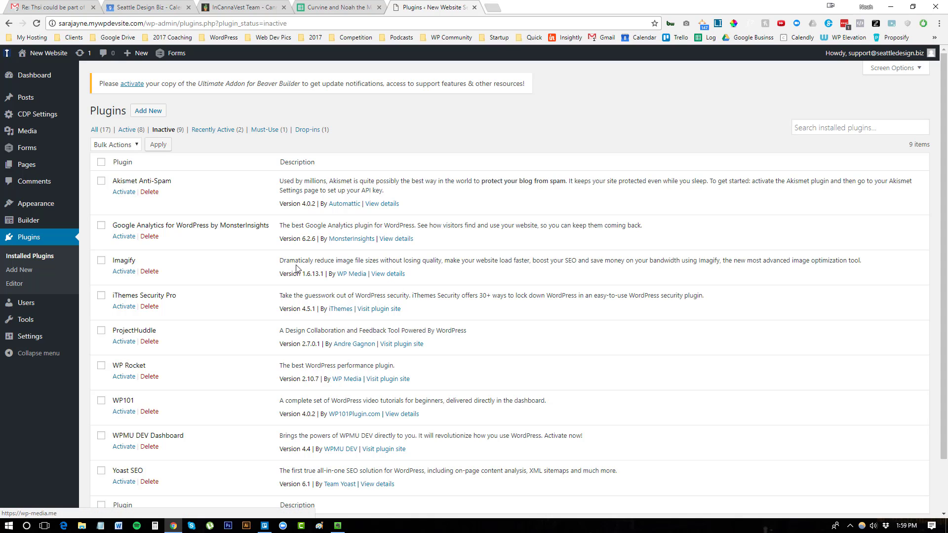
pyautogui.scroll(-1, 200, 205)
pyautogui.moveTo(121, 176); pyautogui.dragTo(114, 201)
pyautogui.click(149, 178)
pyautogui.scroll(-1, 173, 213)
pyautogui.click(221, 208)
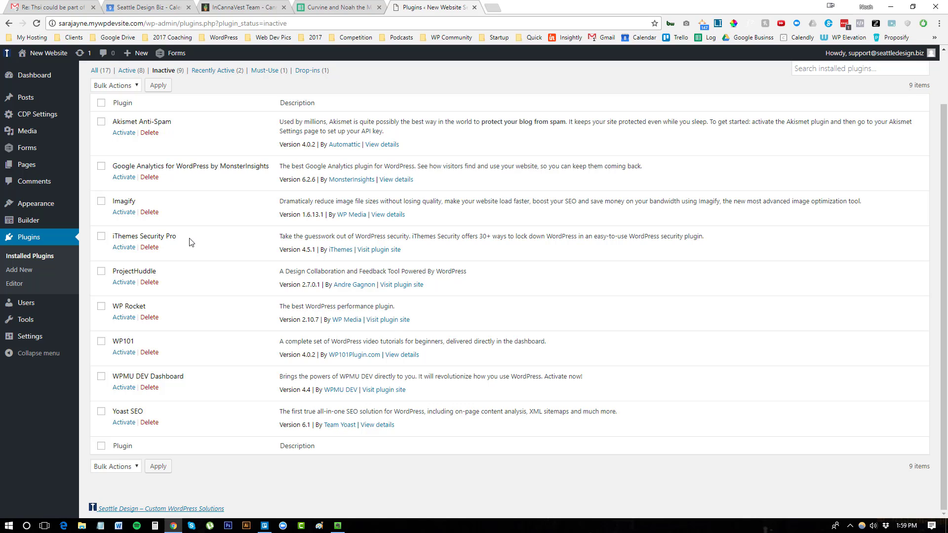
pyautogui.moveTo(191, 239); pyautogui.dragTo(108, 240)
pyautogui.click(224, 251)
pyautogui.moveTo(172, 275); pyautogui.dragTo(110, 272)
pyautogui.moveTo(158, 308); pyautogui.dragTo(112, 309)
pyautogui.moveTo(143, 340); pyautogui.dragTo(119, 341)
# Delete the inactive WPMU DEV Dashboard plugin and its data
pyautogui.moveTo(196, 377); pyautogui.dragTo(112, 377)
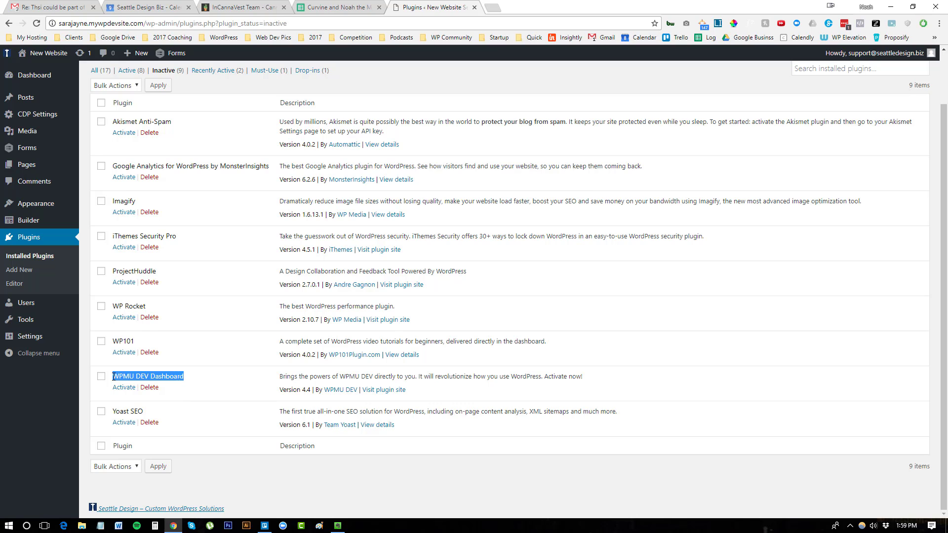
pyautogui.click(149, 387)
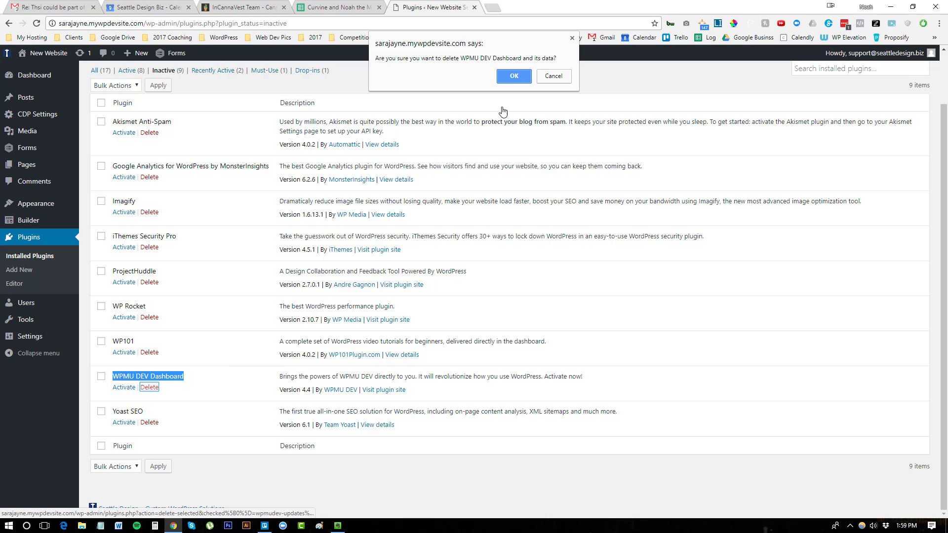
pyautogui.click(515, 77)
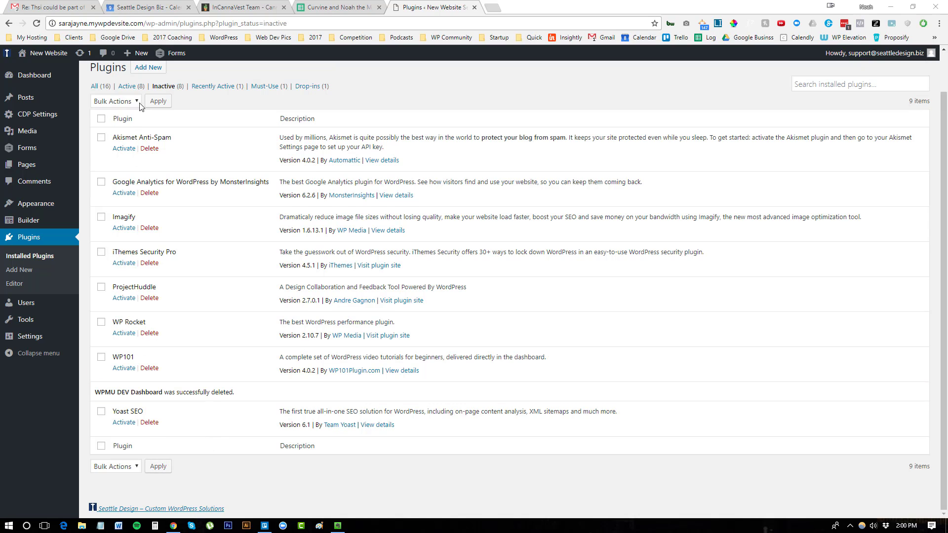
# List the active plugins, view the custom dashboard page and return to the list
pyautogui.click(129, 87)
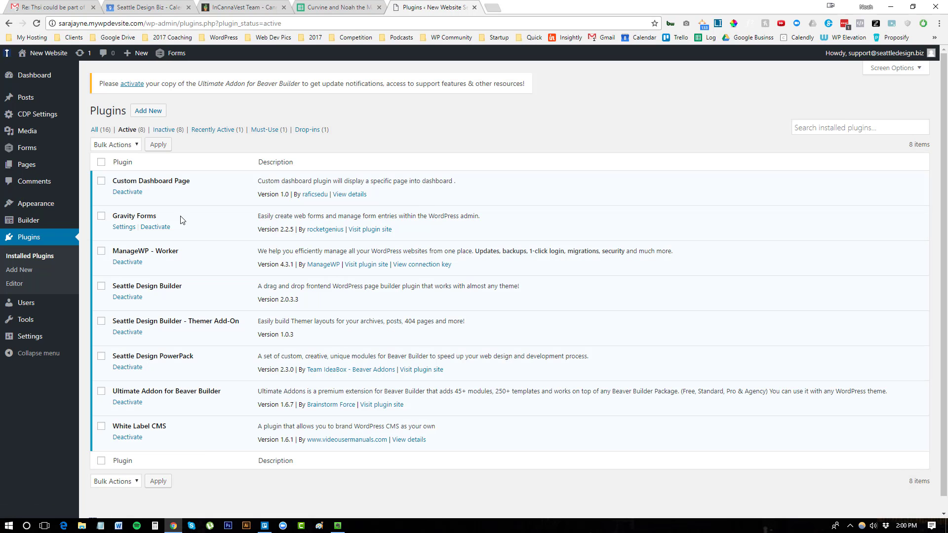
pyautogui.click(34, 75)
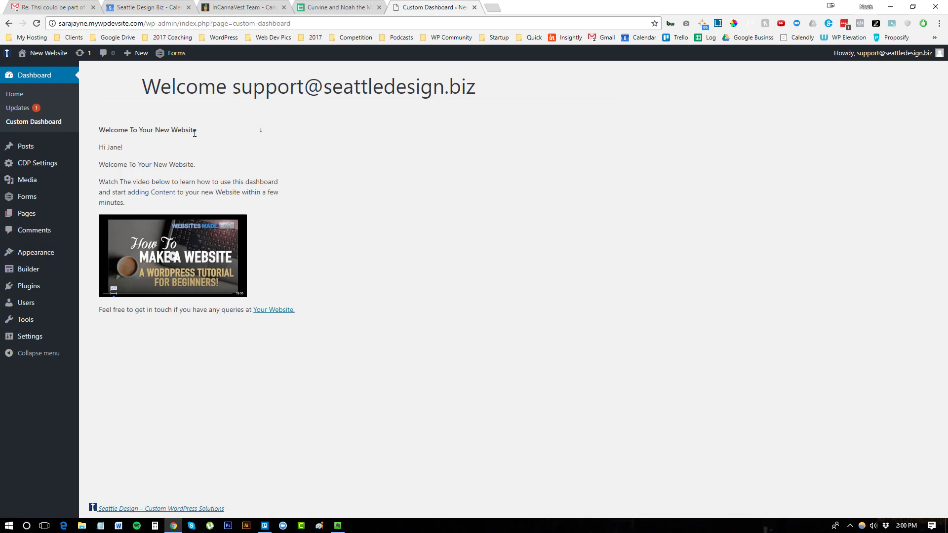
pyautogui.hotkey('alt', 'Left')
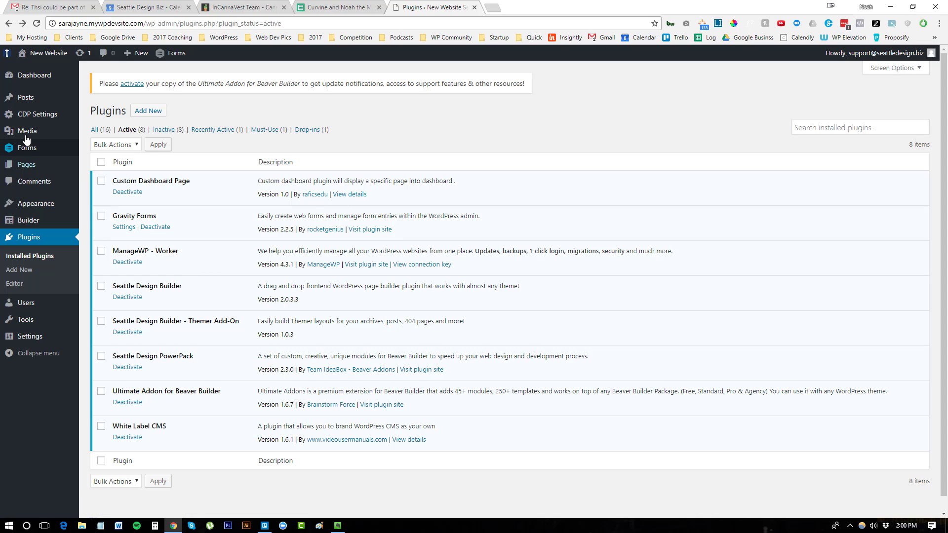
# View the Gravity Forms list of forms and return to the active plugins
pyautogui.moveTo(27, 148)
pyautogui.click(94, 150)
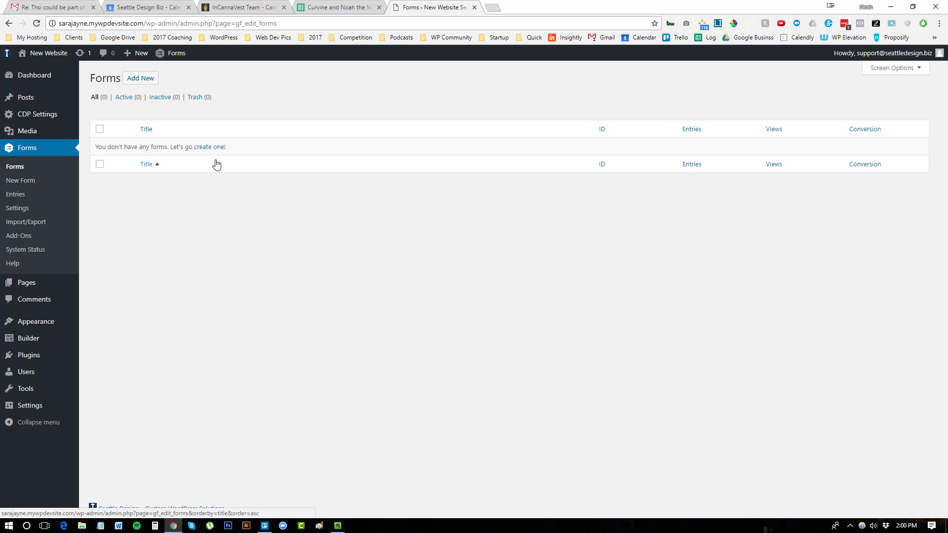
pyautogui.hotkey('alt', 'Left')
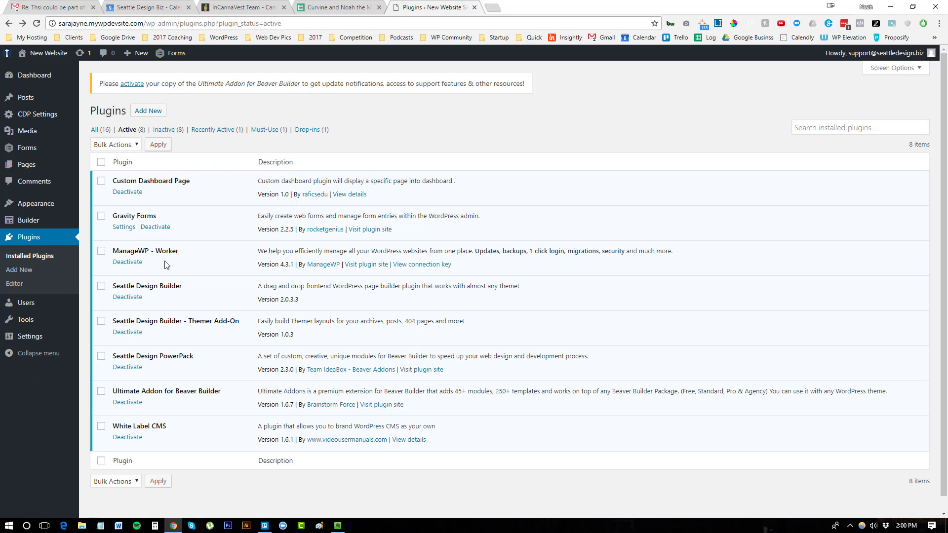
# Review the active plugins from ManageWP - Worker through Ultimate Addon for Beaver Builder
pyautogui.moveTo(193, 254); pyautogui.dragTo(111, 252)
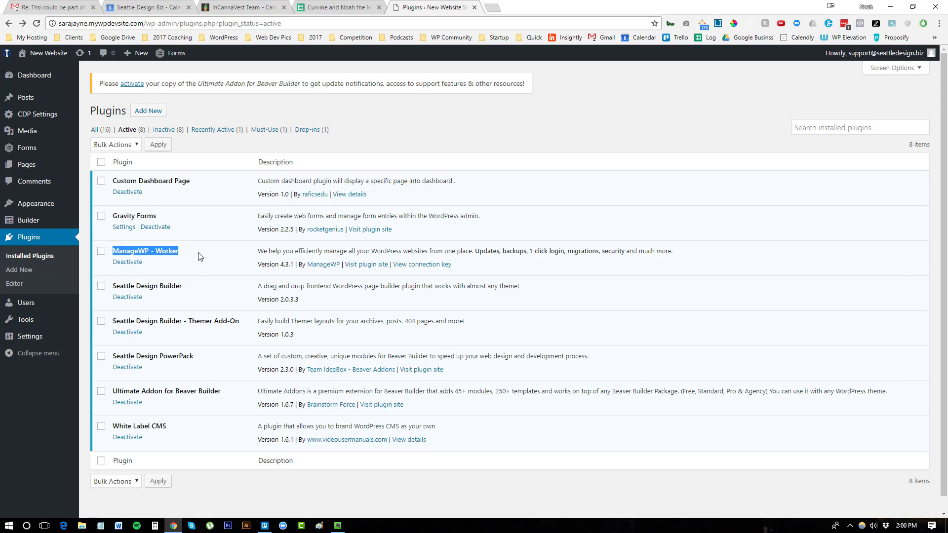
pyautogui.click(200, 264)
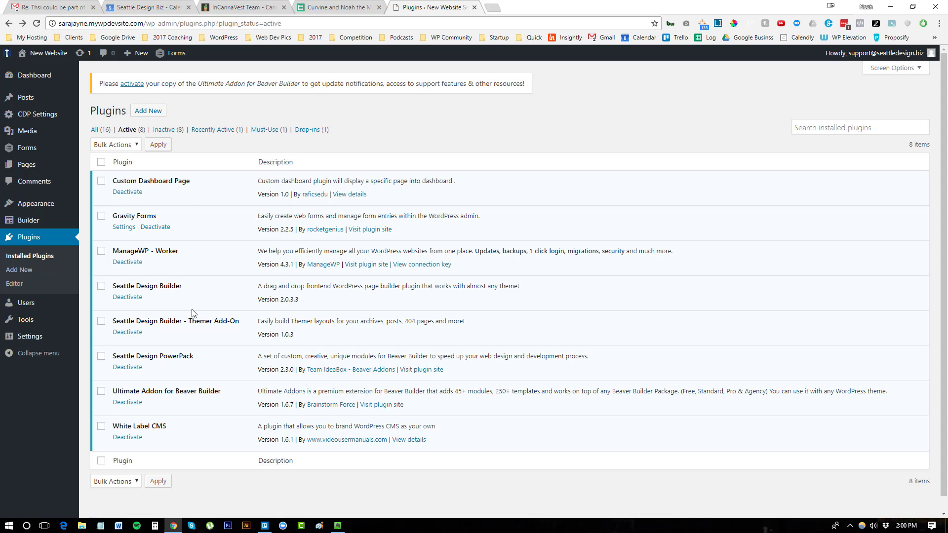
pyautogui.moveTo(184, 288); pyautogui.dragTo(111, 288)
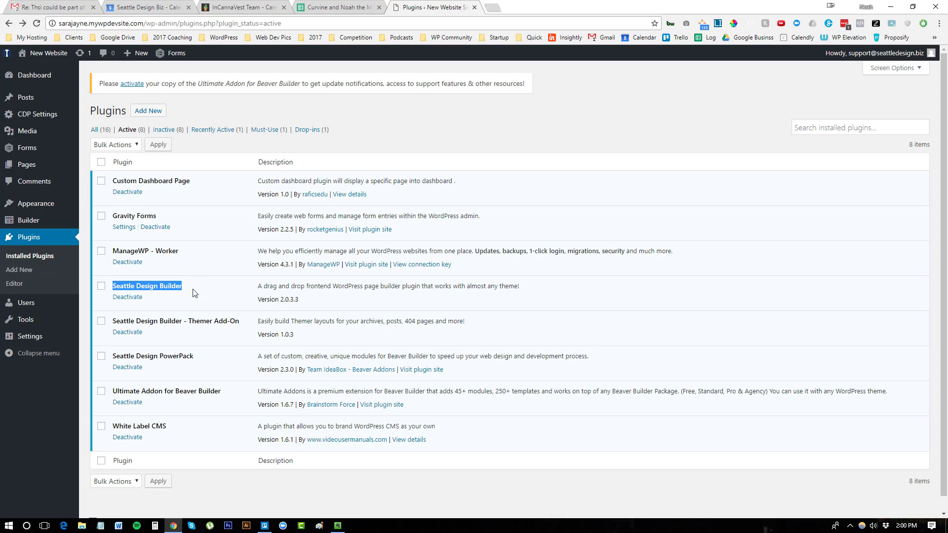
pyautogui.click(189, 297)
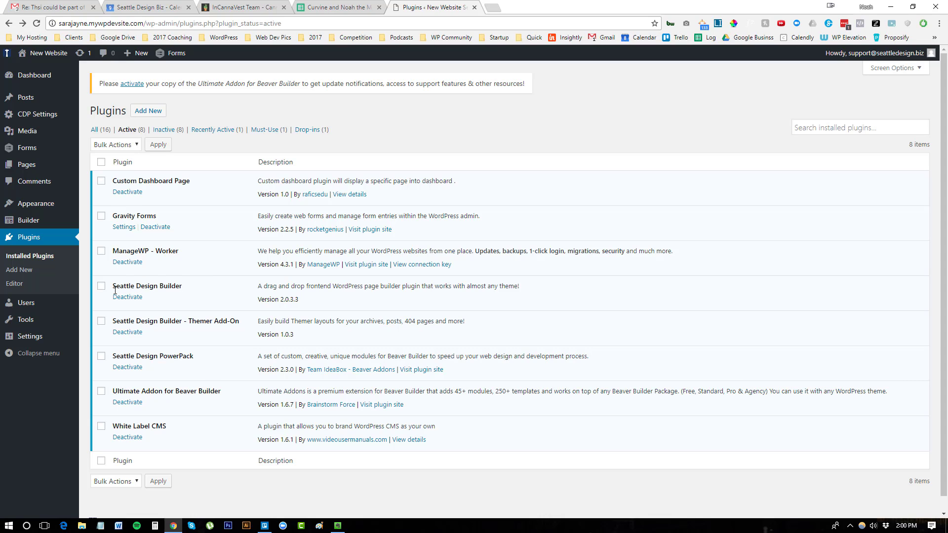
pyautogui.moveTo(115, 291); pyautogui.dragTo(183, 289)
pyautogui.click(149, 352)
pyautogui.moveTo(114, 321); pyautogui.dragTo(187, 320)
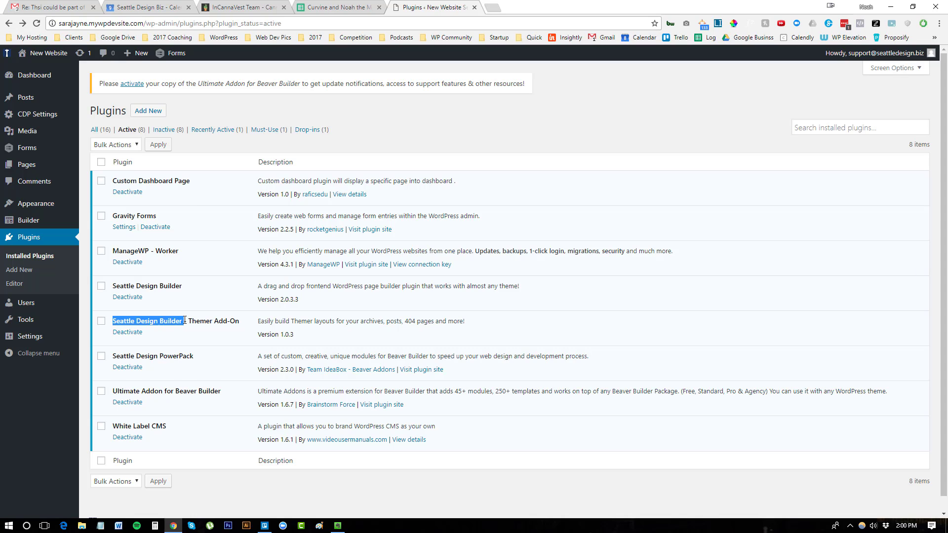
pyautogui.scroll(-1, 185, 321)
pyautogui.moveTo(203, 342); pyautogui.dragTo(216, 375)
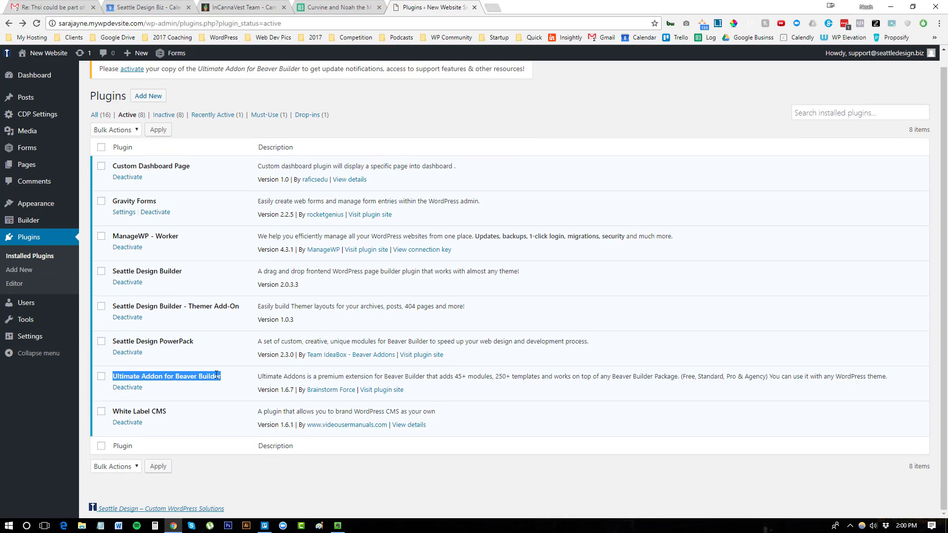
pyautogui.click(230, 362)
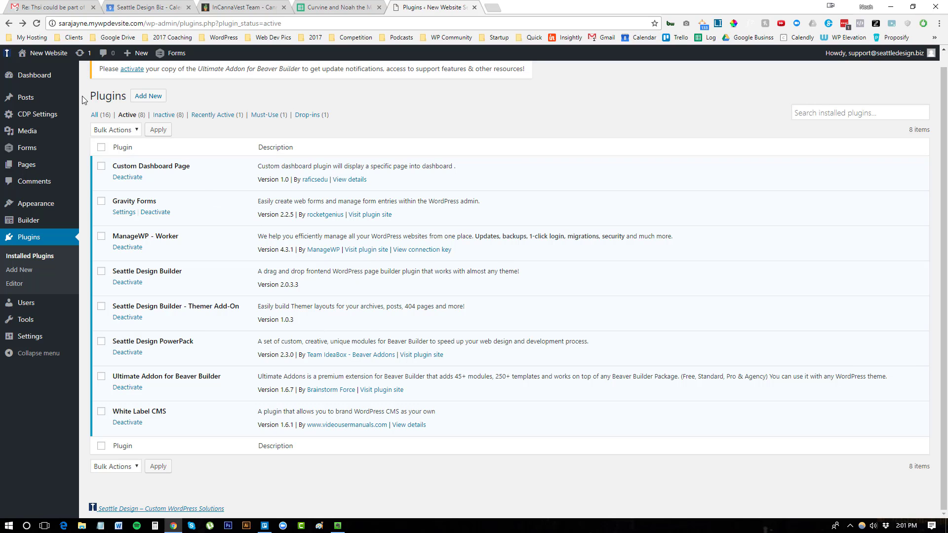
# Visit the site's home page from the dashboard and open it for editing in Seattle Design Builder
pyautogui.moveTo(44, 168)
pyautogui.click(47, 79)
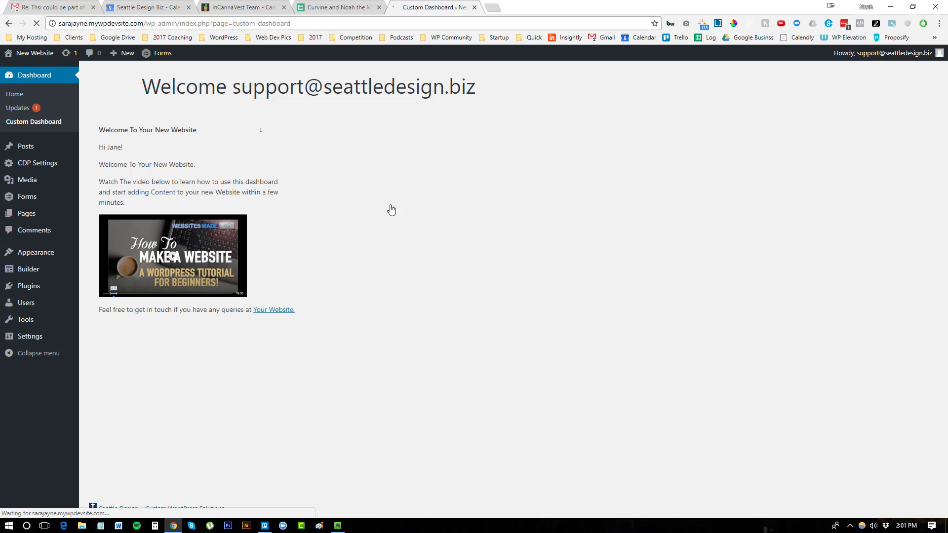
pyautogui.moveTo(37, 54)
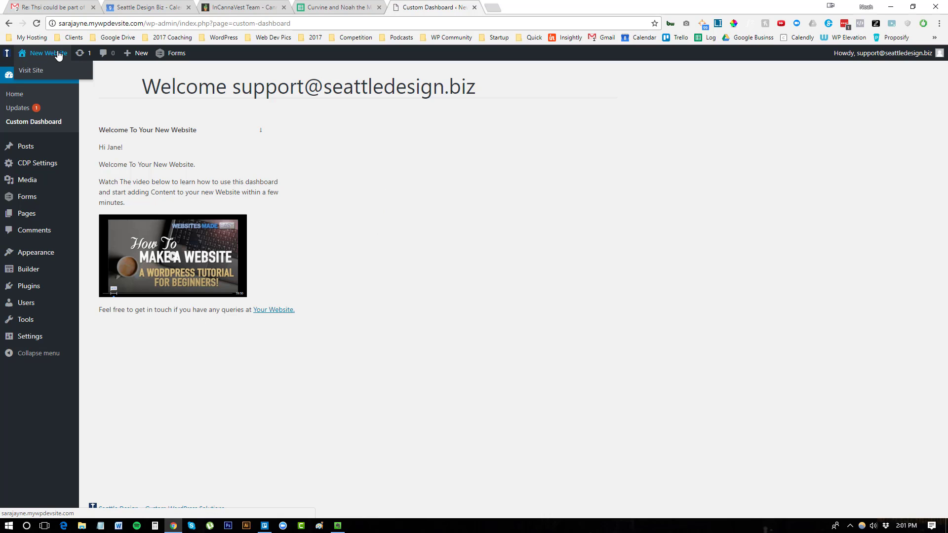
pyautogui.click(36, 70)
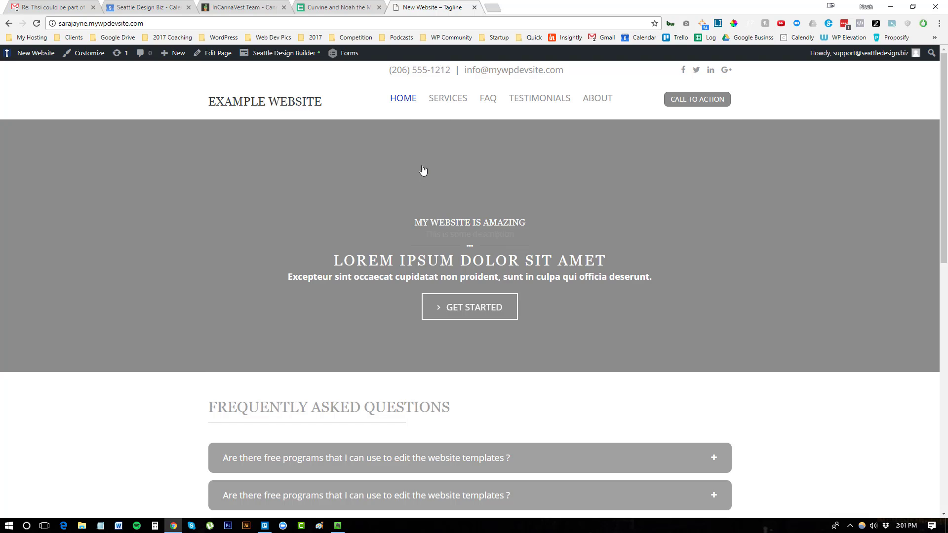
pyautogui.moveTo(282, 55)
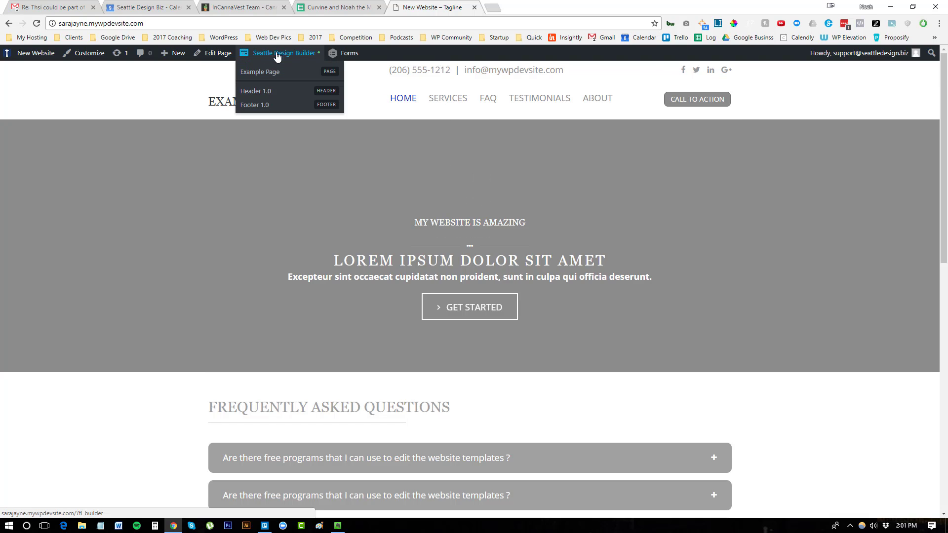
pyautogui.click(278, 54)
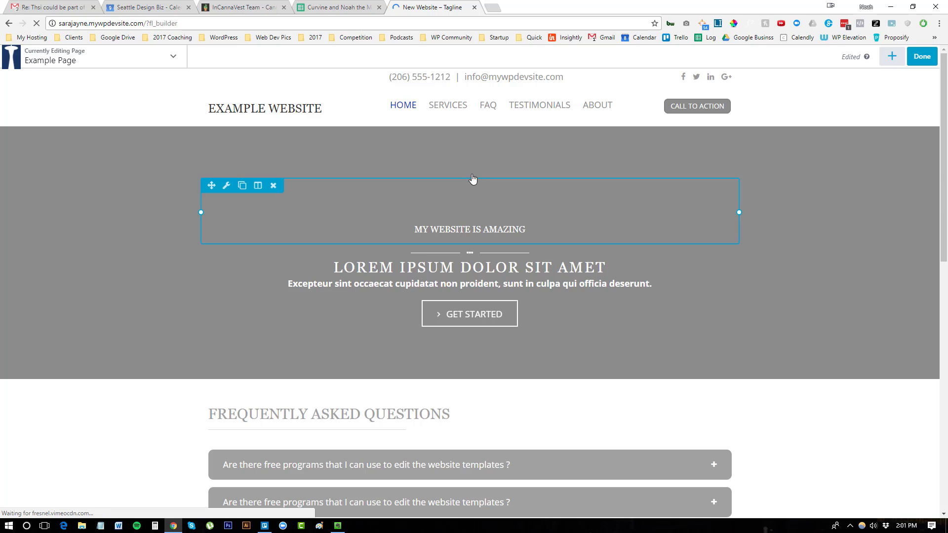
# Look through the page's sections, from the hero and FAQ down to the logos, subscribe form and footer
pyautogui.scroll(-5, 489, 232)
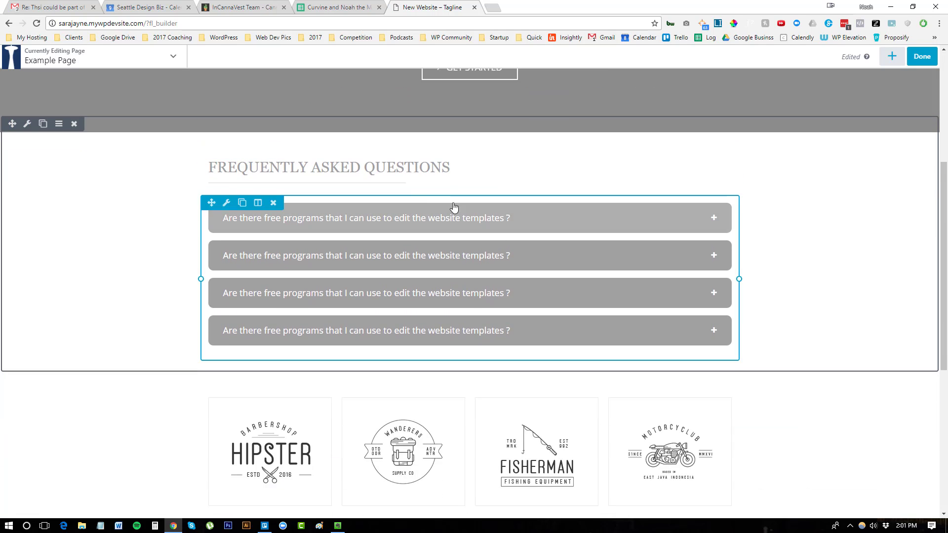
pyautogui.scroll(-6, 429, 245)
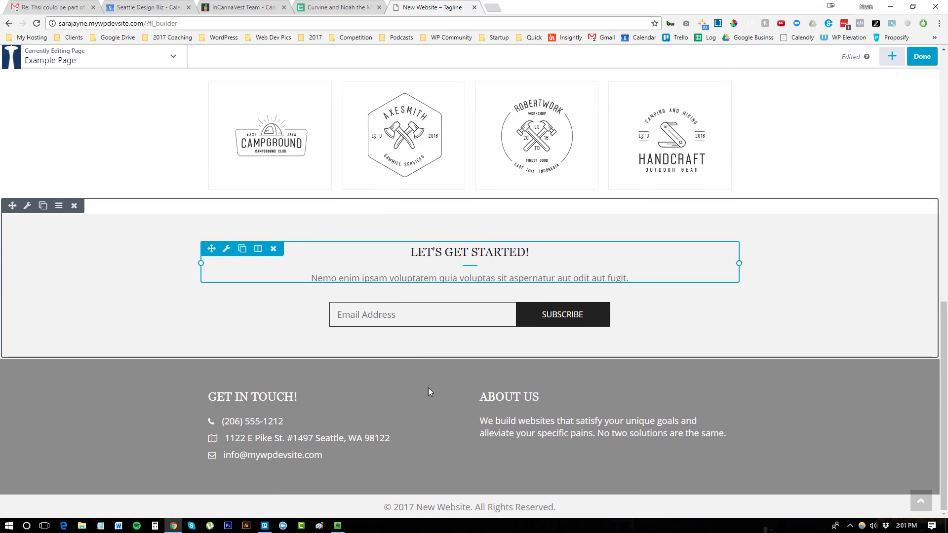
pyautogui.scroll(8, 400, 198)
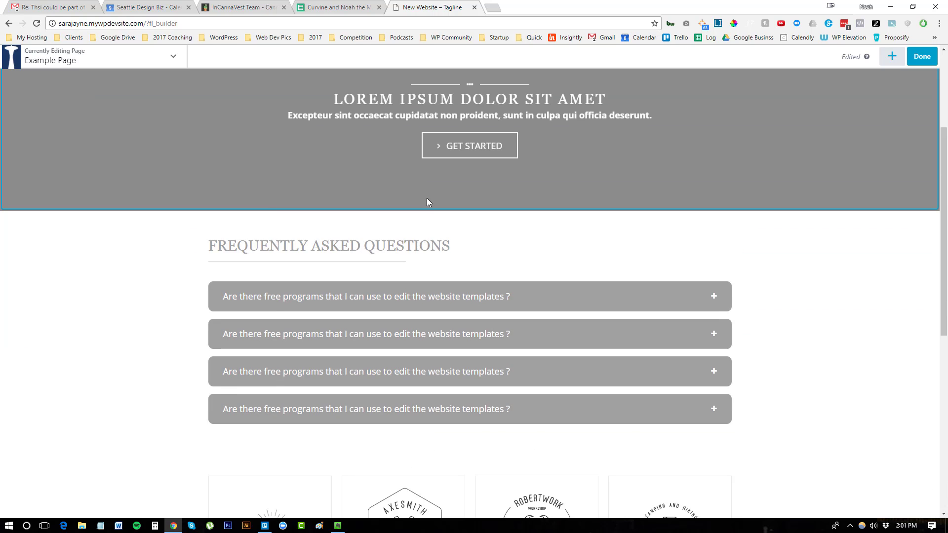
pyautogui.scroll(-8, 427, 197)
pyautogui.scroll(10, 402, 410)
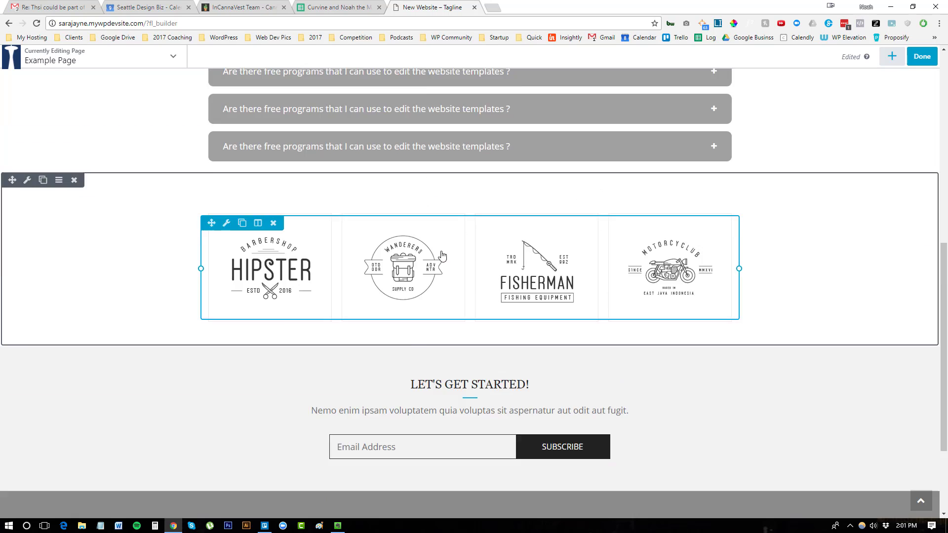
pyautogui.scroll(1, 452, 225)
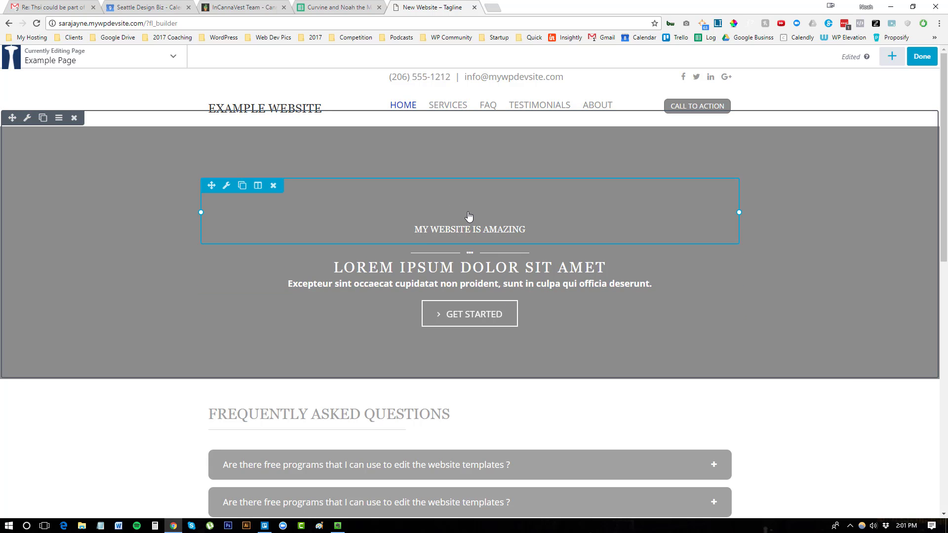
# Check the settings of the "My Website Is Amazing" info box in the hero without changing them, and delete the module
pyautogui.click(522, 219)
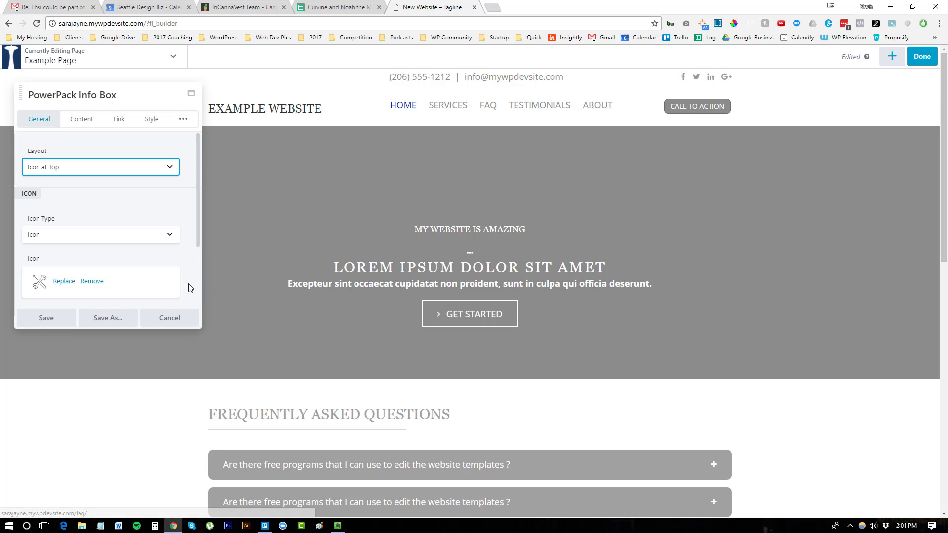
pyautogui.click(168, 319)
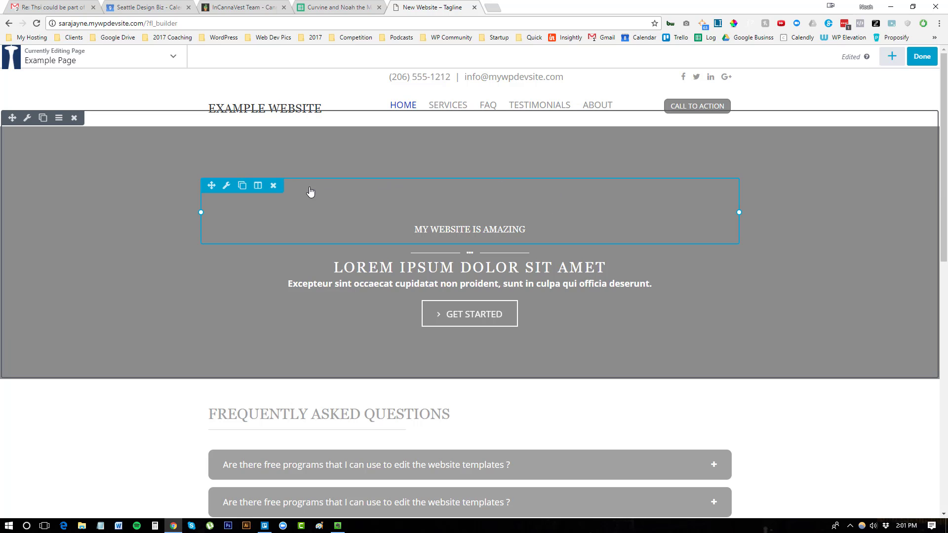
pyautogui.click(273, 185)
pyautogui.click(516, 75)
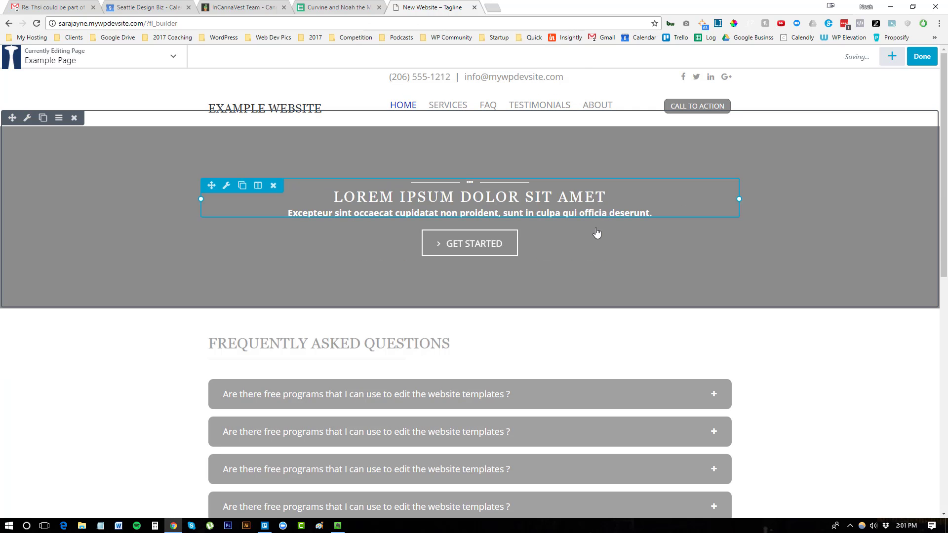
# Browse the standard modules and add a Heading module at the top of the hero, above the "Lorem Ipsum Dolor Sit Amet" title
pyautogui.click(892, 56)
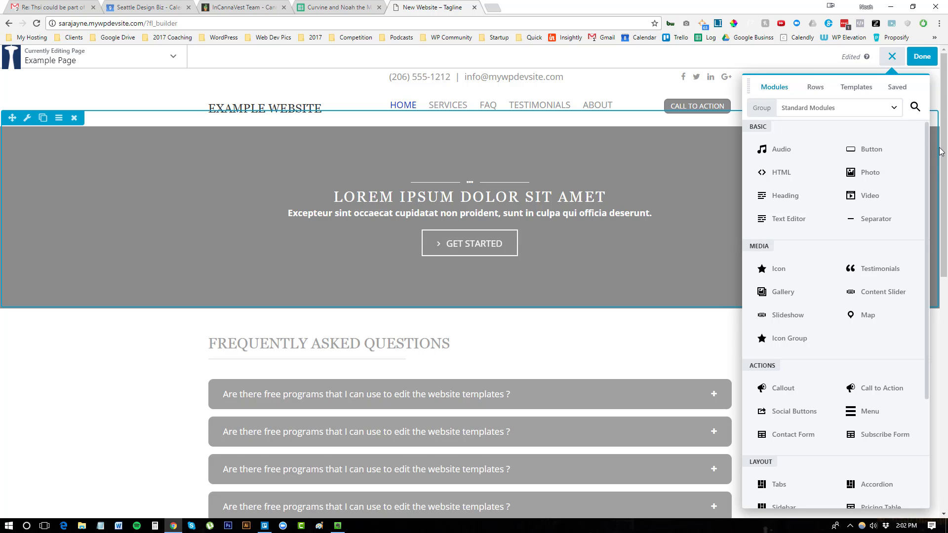
pyautogui.scroll(-3, 903, 269)
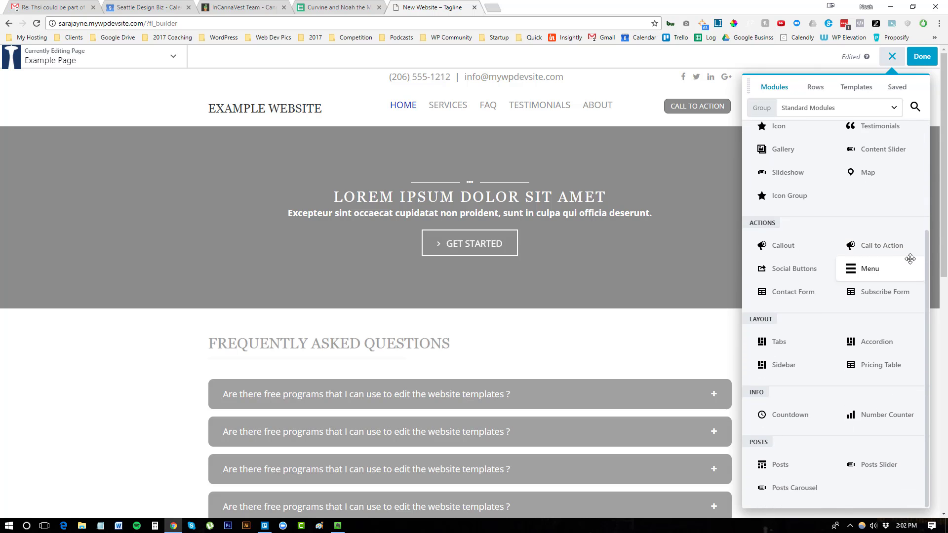
pyautogui.scroll(3, 910, 257)
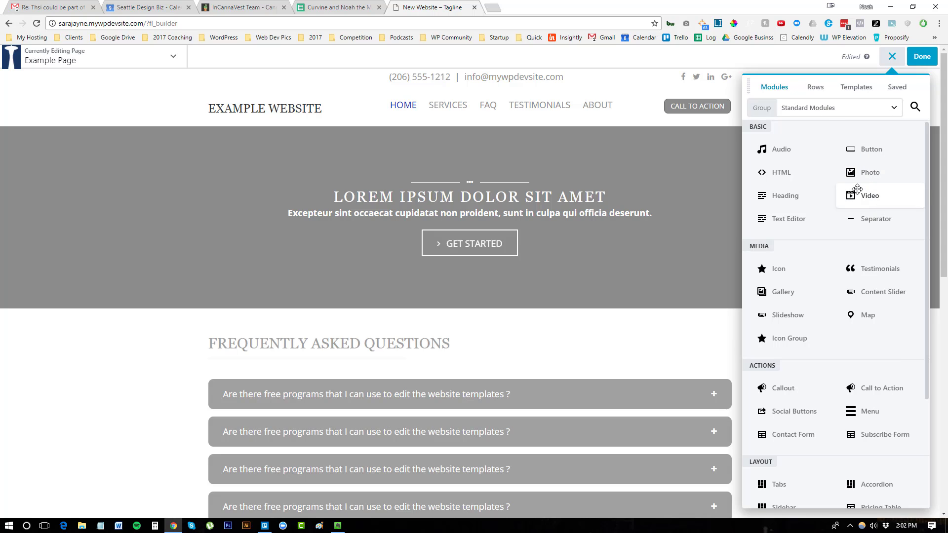
pyautogui.moveTo(785, 197); pyautogui.dragTo(499, 140)
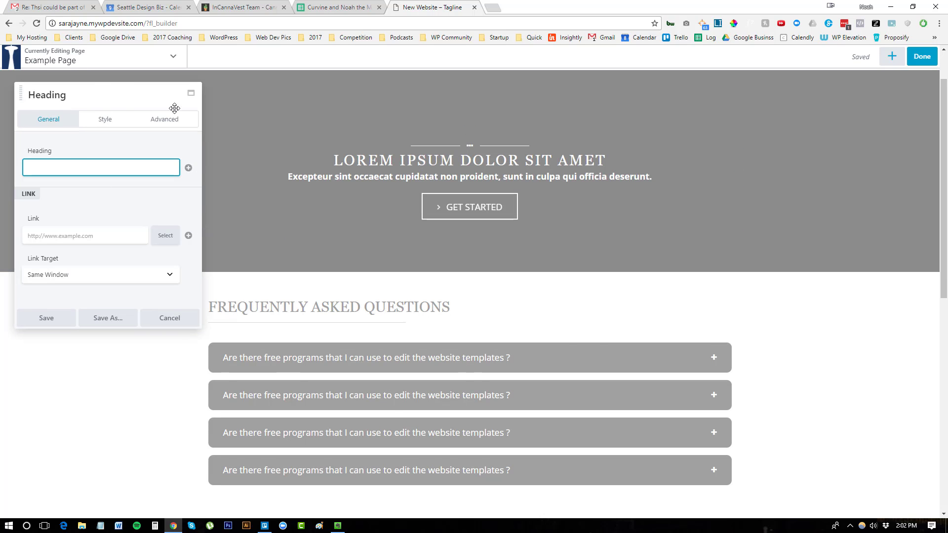
# Move the heading settings window clear of the hero text and set the heading text to "This is My Heading"
pyautogui.moveTo(175, 108); pyautogui.dragTo(739, 88)
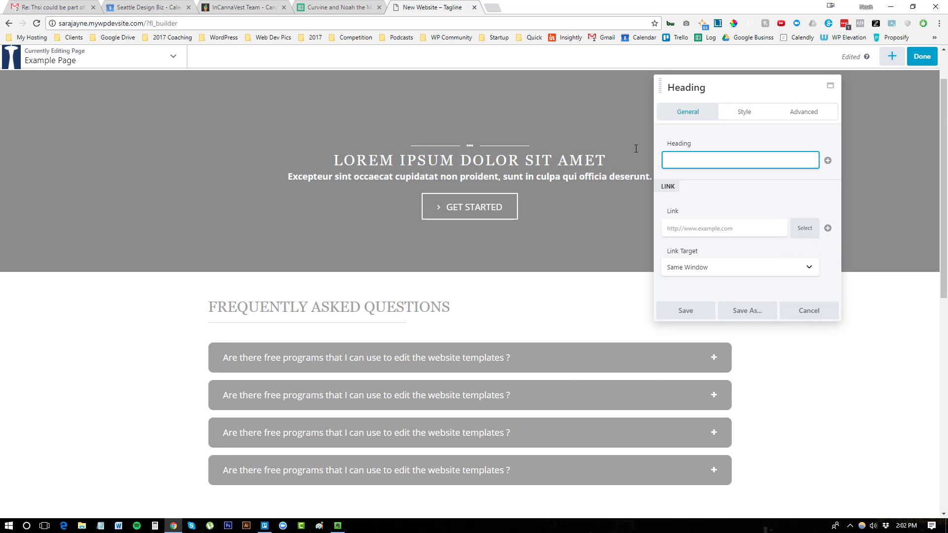
pyautogui.click(711, 158)
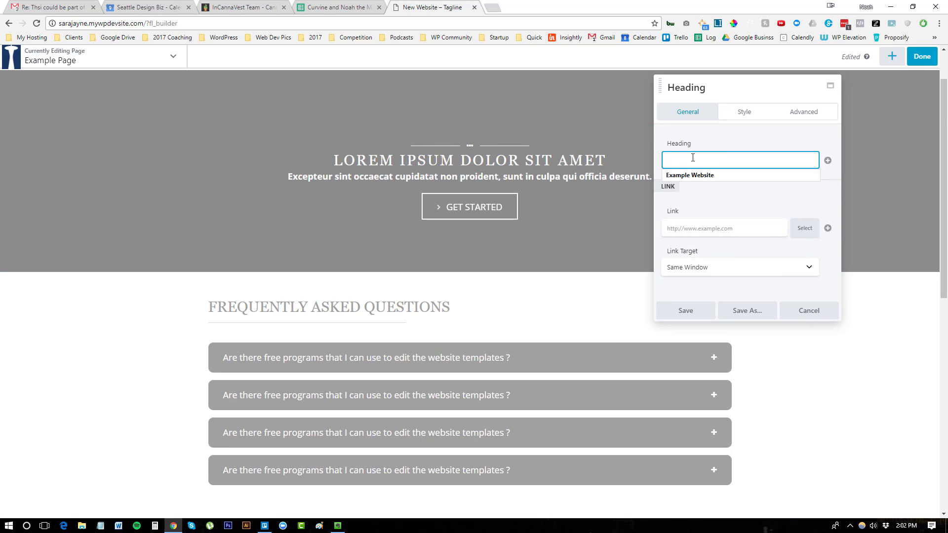
pyautogui.write('This is M')
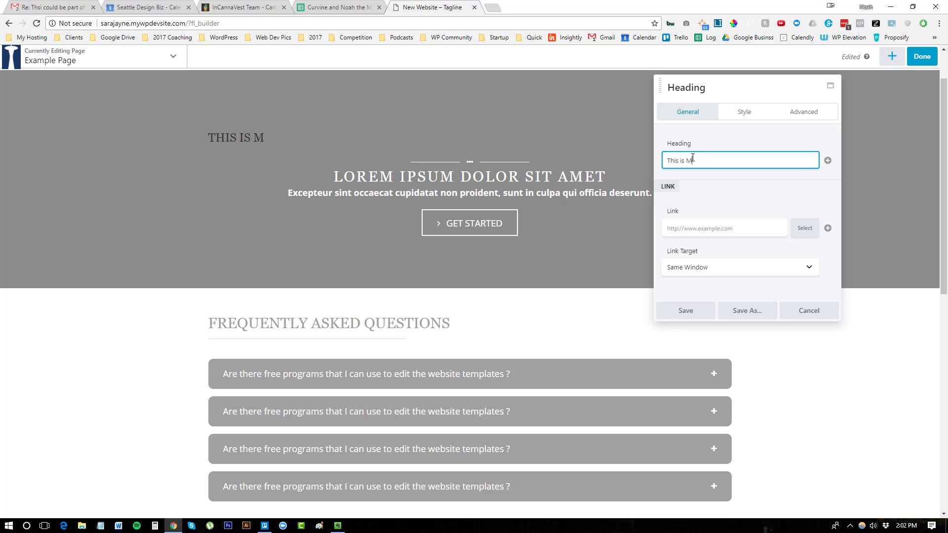
pyautogui.write('y Heading')
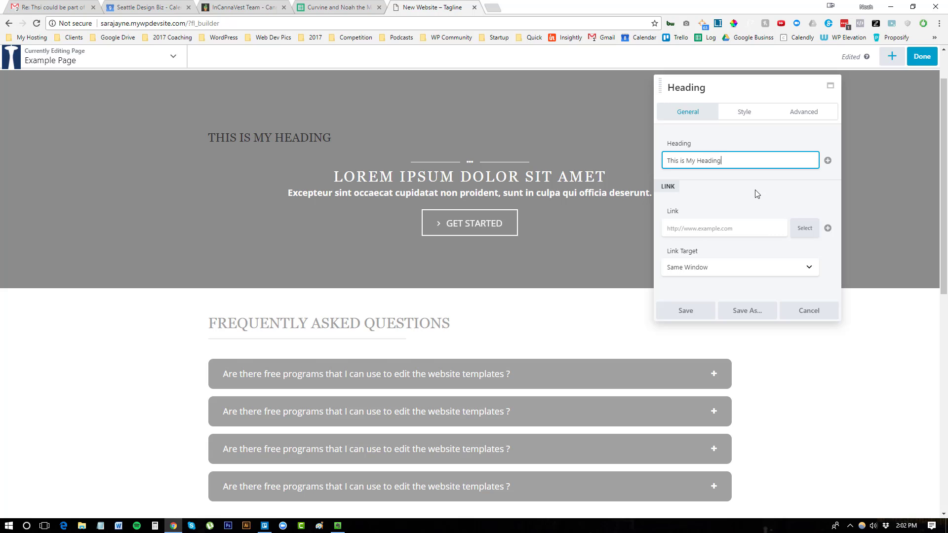
# Set the heading's text color to white, #ffffff
pyautogui.scroll(-1, 758, 193)
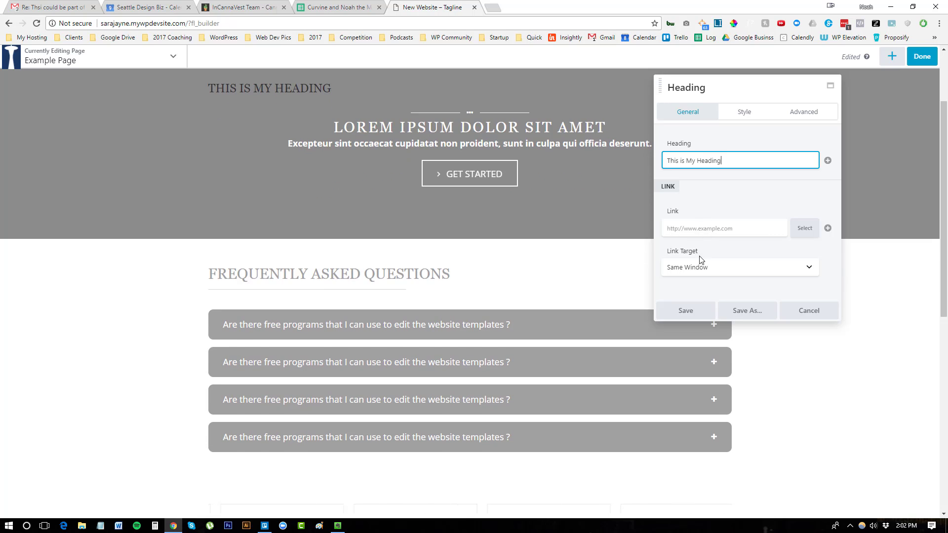
pyautogui.scroll(2, 726, 212)
pyautogui.click(744, 112)
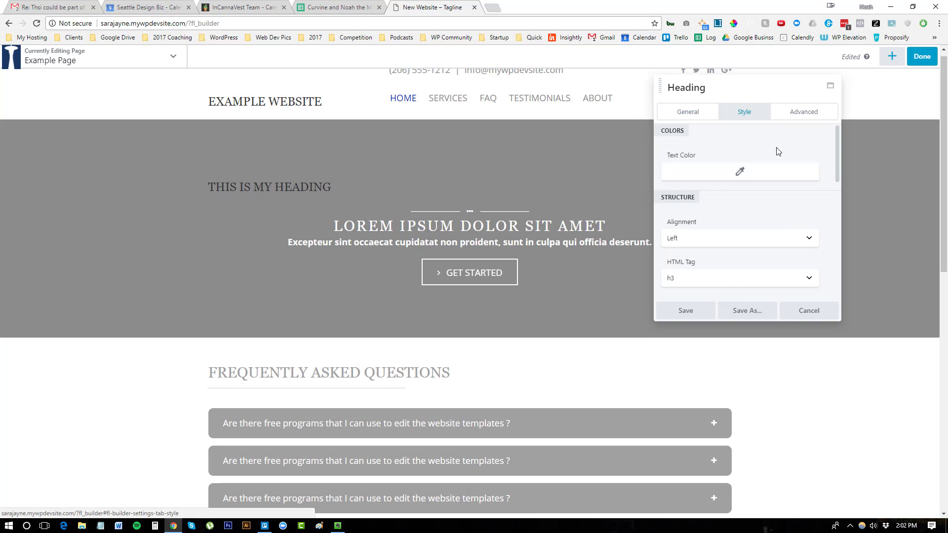
pyautogui.click(745, 176)
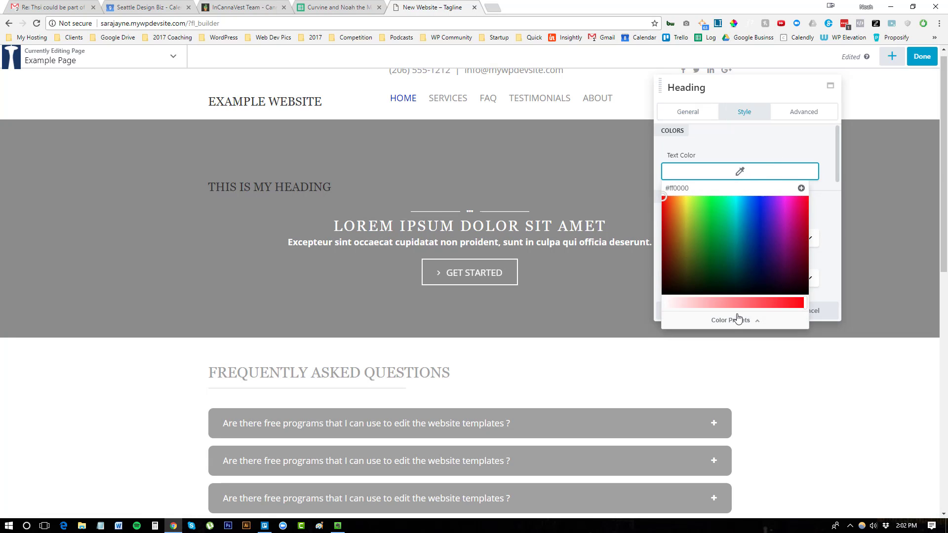
pyautogui.moveTo(702, 186); pyautogui.dragTo(650, 183)
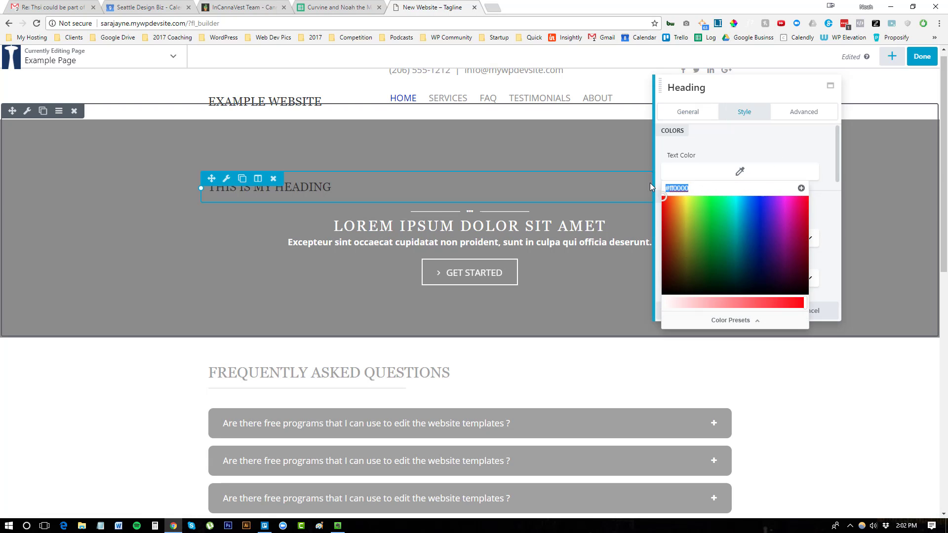
pyautogui.write('ffff')
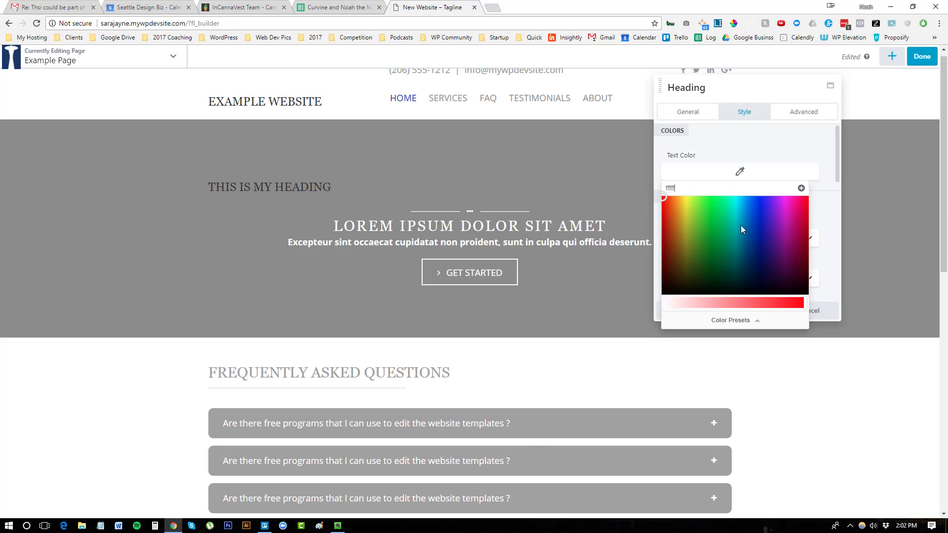
pyautogui.click(714, 173)
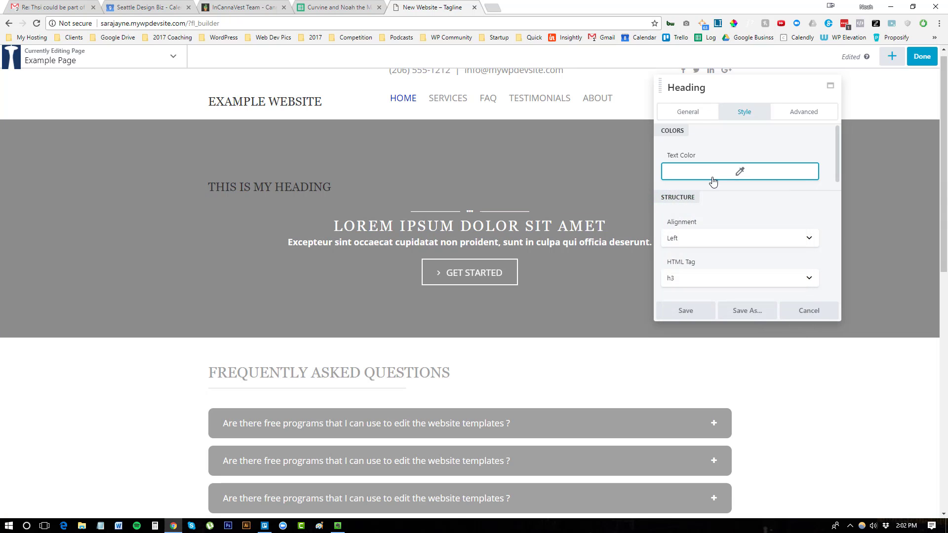
pyautogui.click(717, 173)
pyautogui.click(718, 174)
pyautogui.click(717, 174)
pyautogui.click(697, 190)
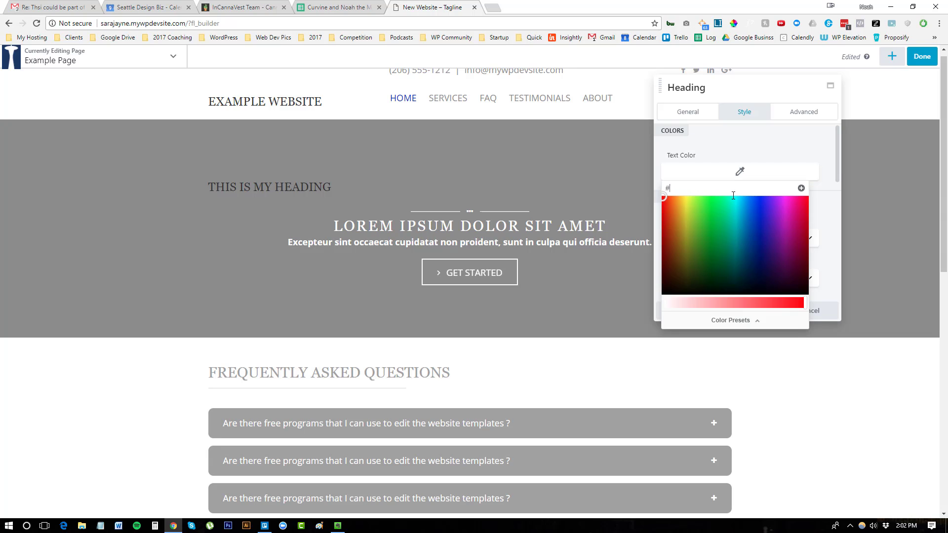
pyautogui.write('ffffff')
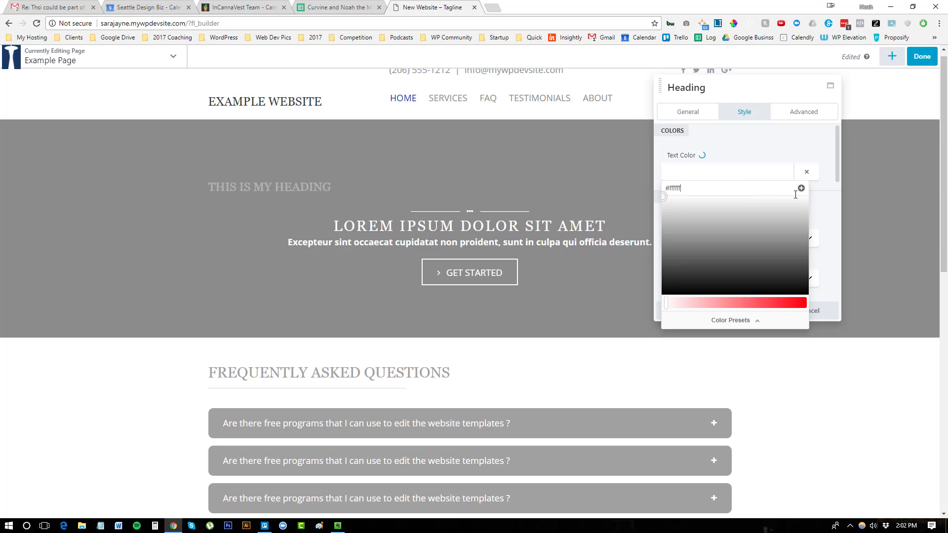
pyautogui.click(730, 170)
pyautogui.click(748, 180)
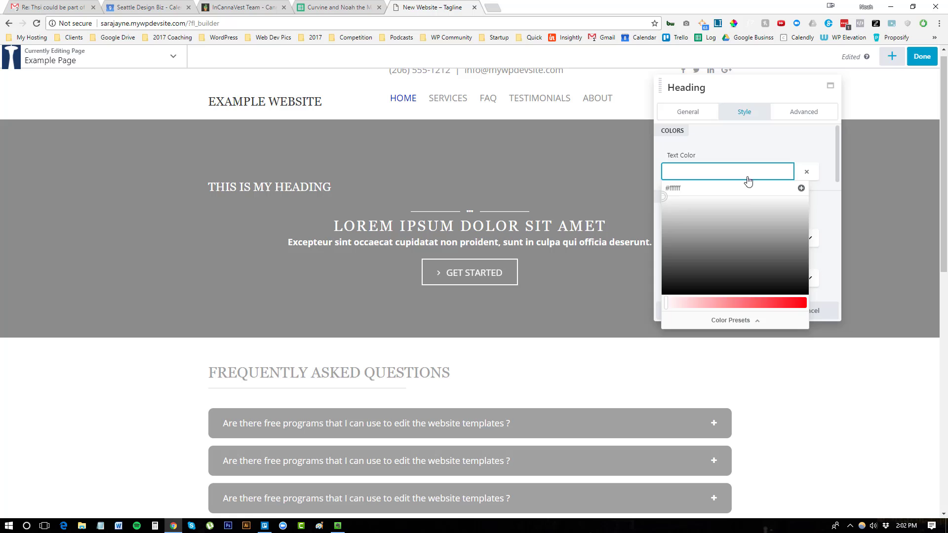
pyautogui.click(766, 152)
# Set the heading's alignment to Center and its HTML tag to h1
pyautogui.click(729, 240)
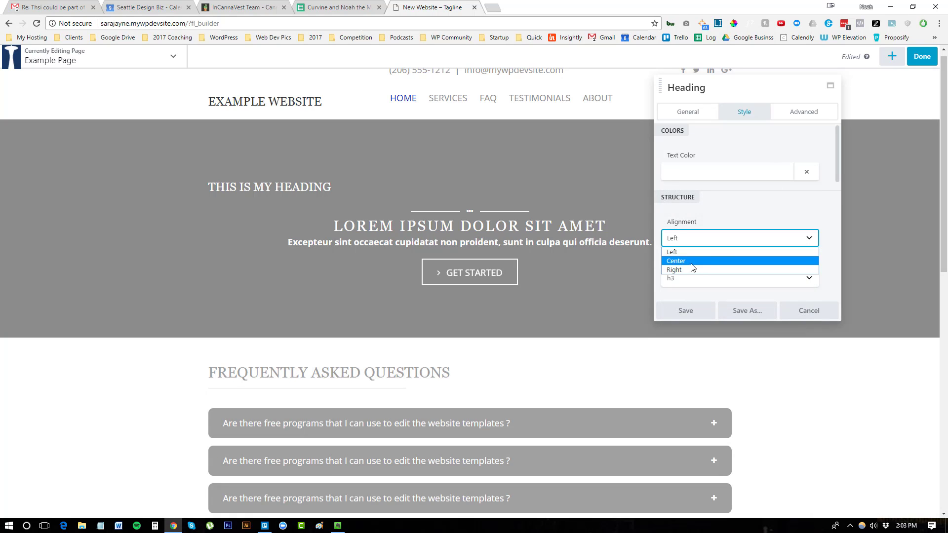
pyautogui.click(693, 261)
pyautogui.click(740, 279)
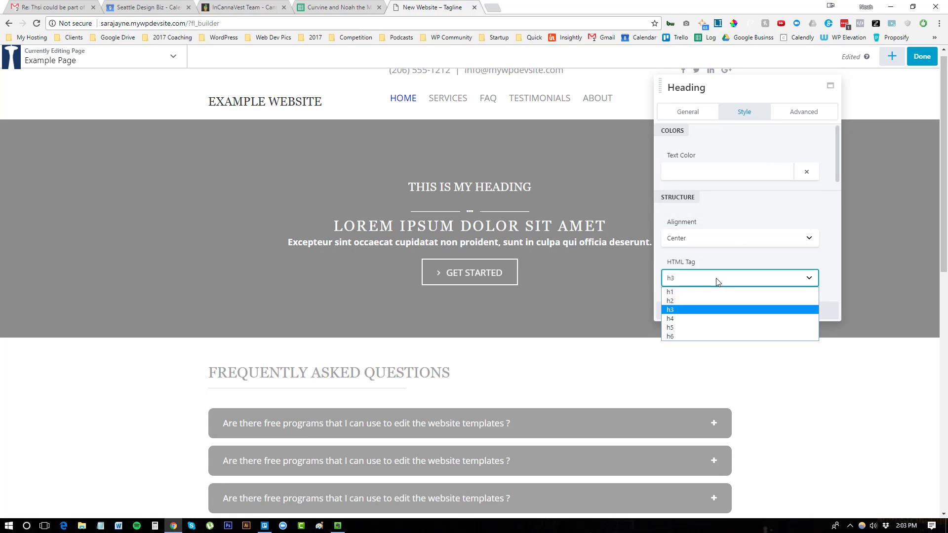
pyautogui.click(694, 293)
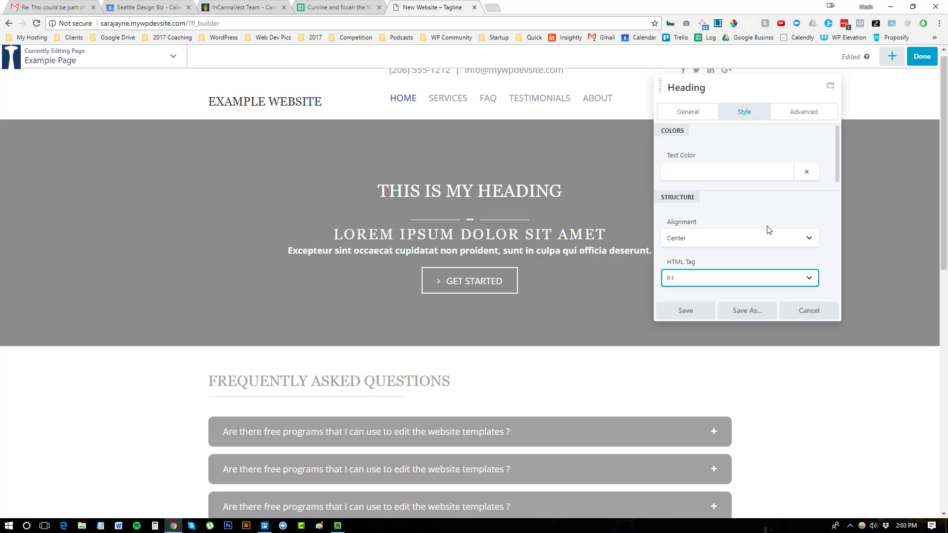
# View the available fonts and the remaining style options for the heading, leaving them at their defaults
pyautogui.scroll(-2, 769, 229)
pyautogui.scroll(-1, 774, 231)
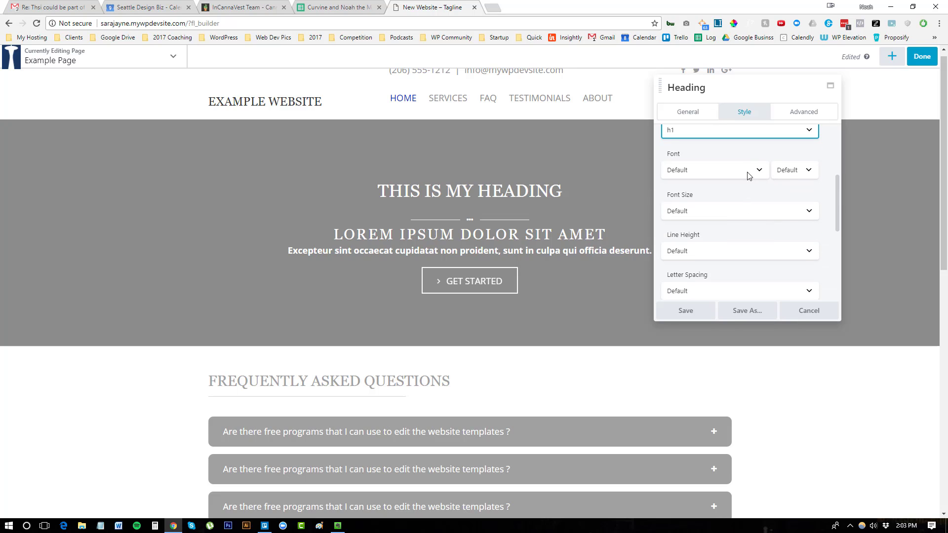
pyautogui.click(704, 170)
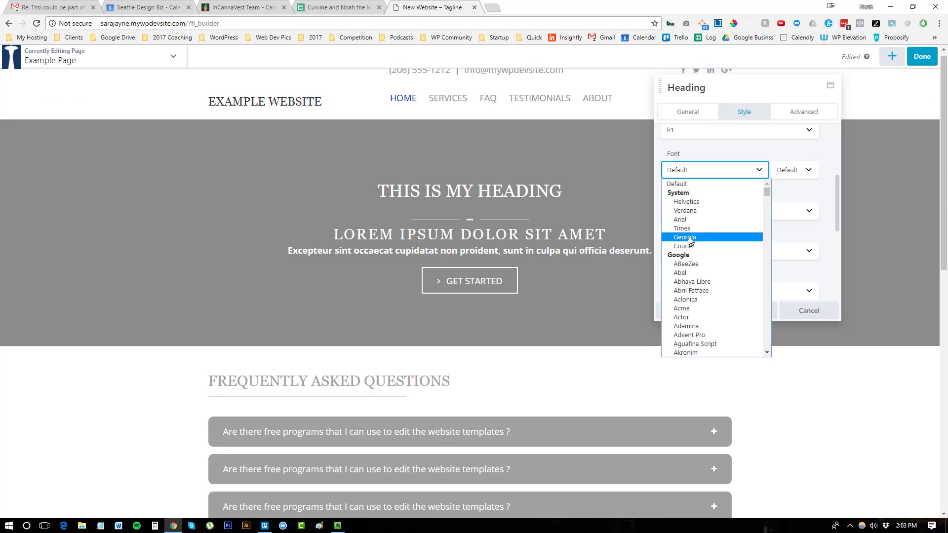
pyautogui.click(731, 148)
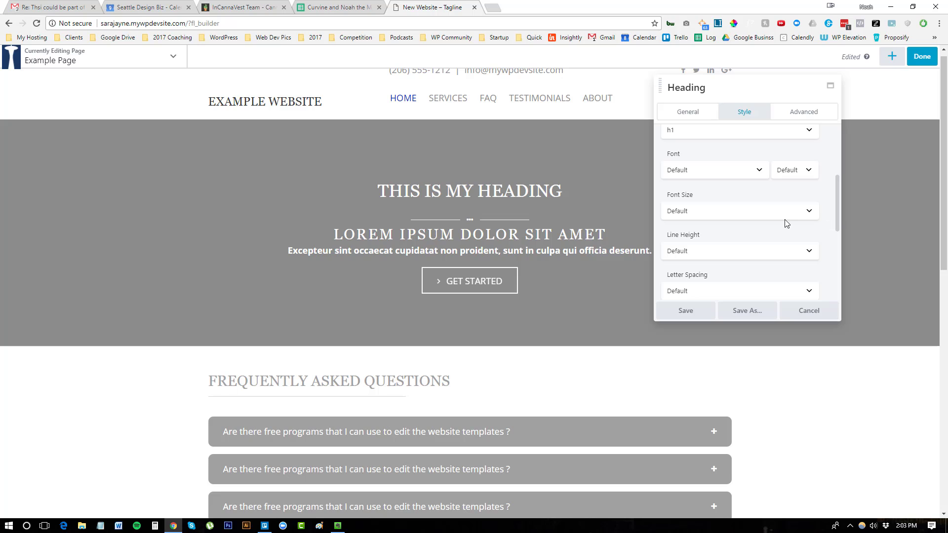
pyautogui.scroll(-5, 774, 235)
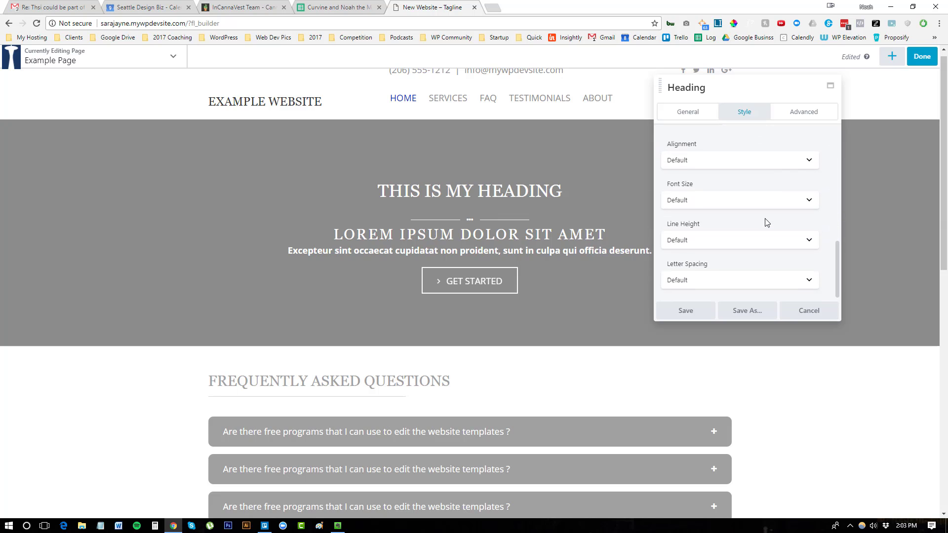
# Set the heading's bottom margin to 40 px
pyautogui.click(798, 113)
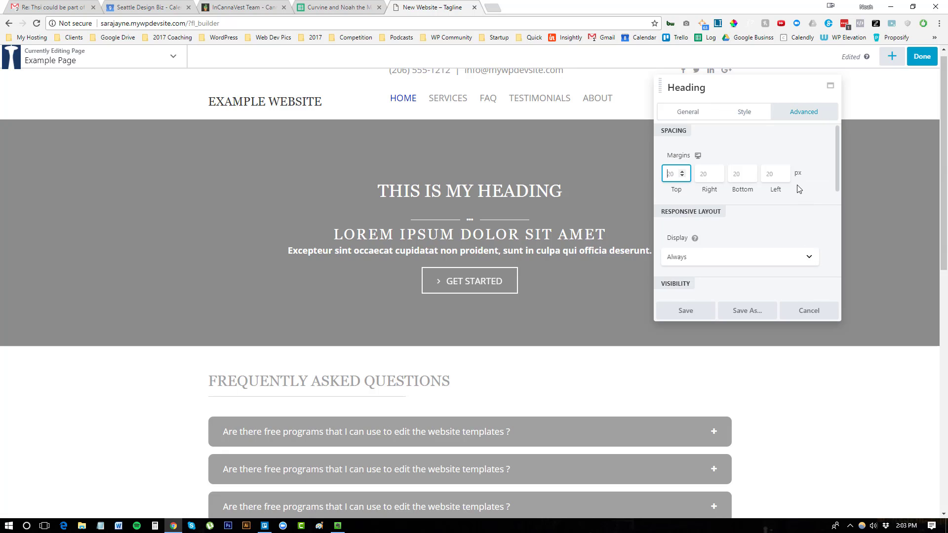
pyautogui.click(746, 176)
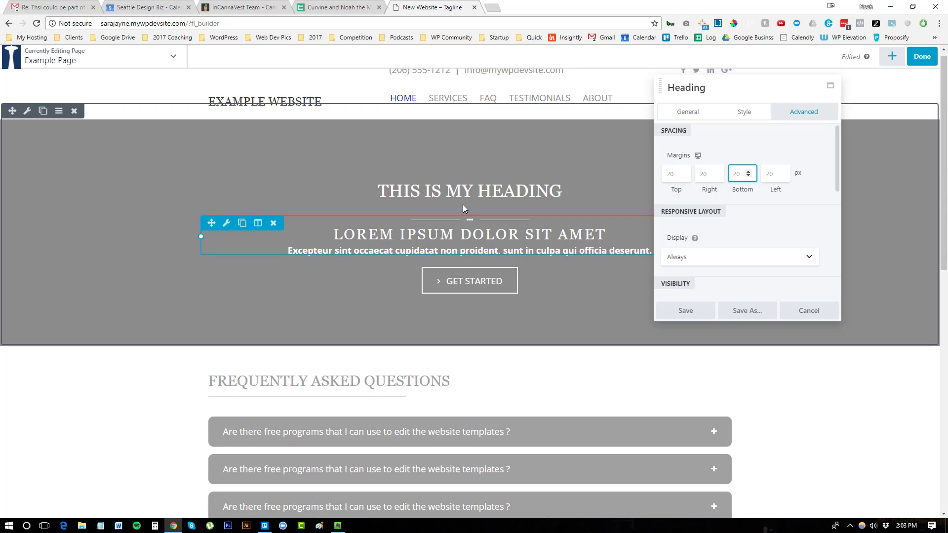
pyautogui.write('40')
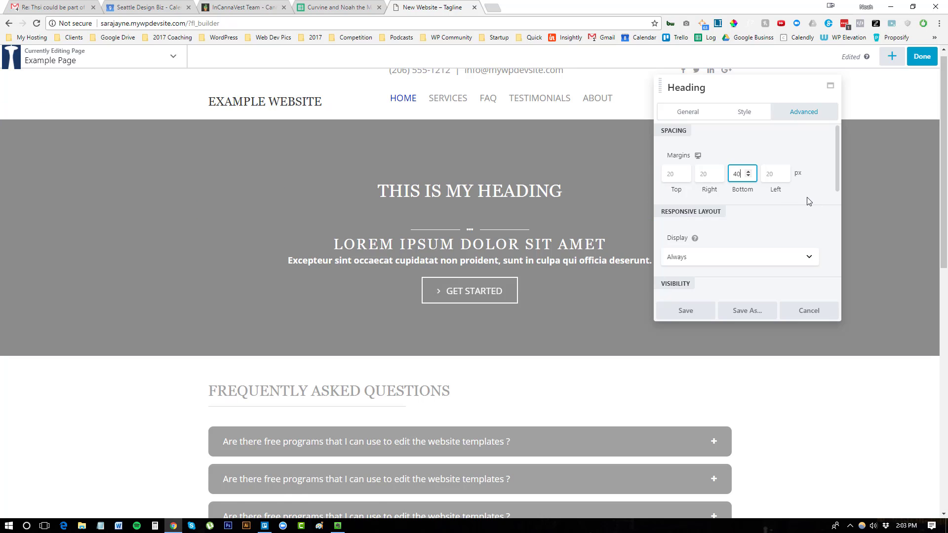
# Try a bottom margin of 80 px on the heading
pyautogui.press('BackSpace')
pyautogui.press('BackSpace')
pyautogui.write('80')
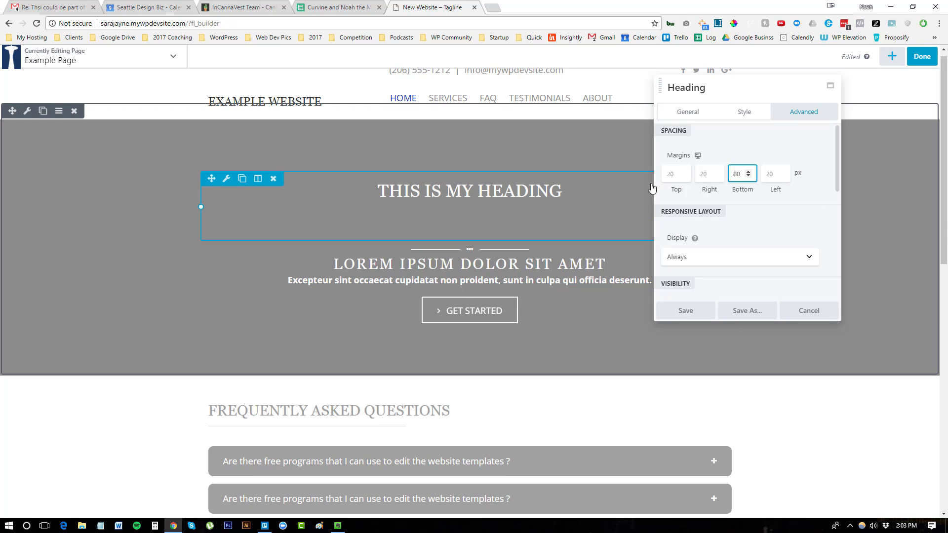
# Set the heading's bottom and top margins to 0 px
pyautogui.press('BackSpace')
pyautogui.press('BackSpace')
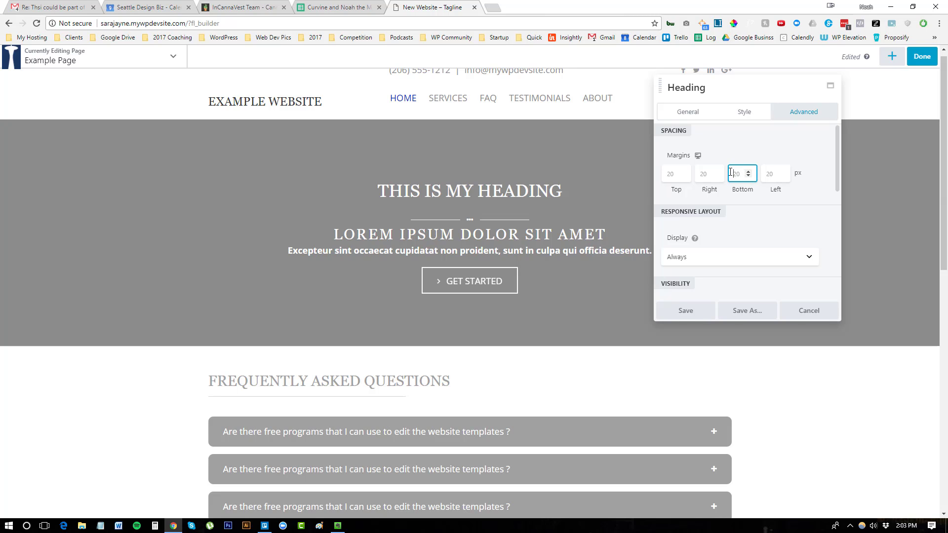
pyautogui.write('00')
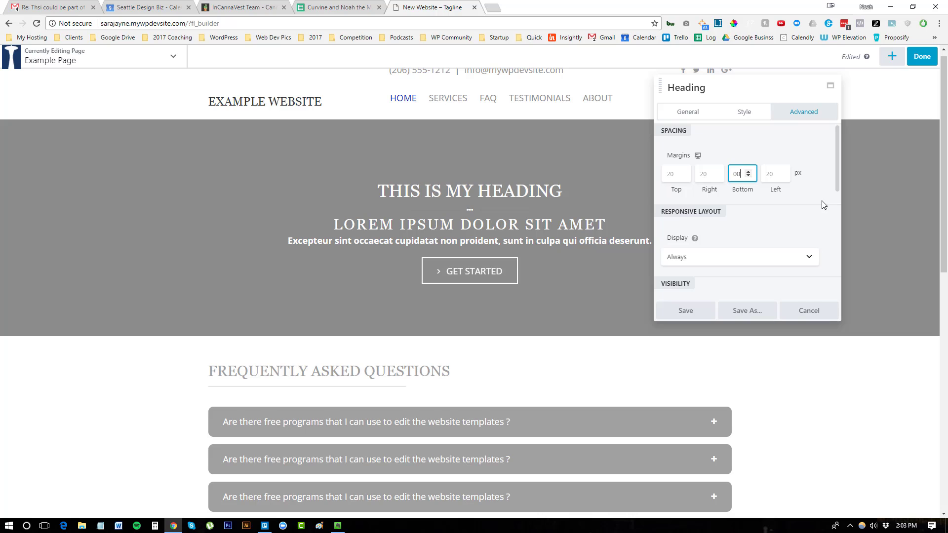
pyautogui.click(675, 175)
pyautogui.write('0')
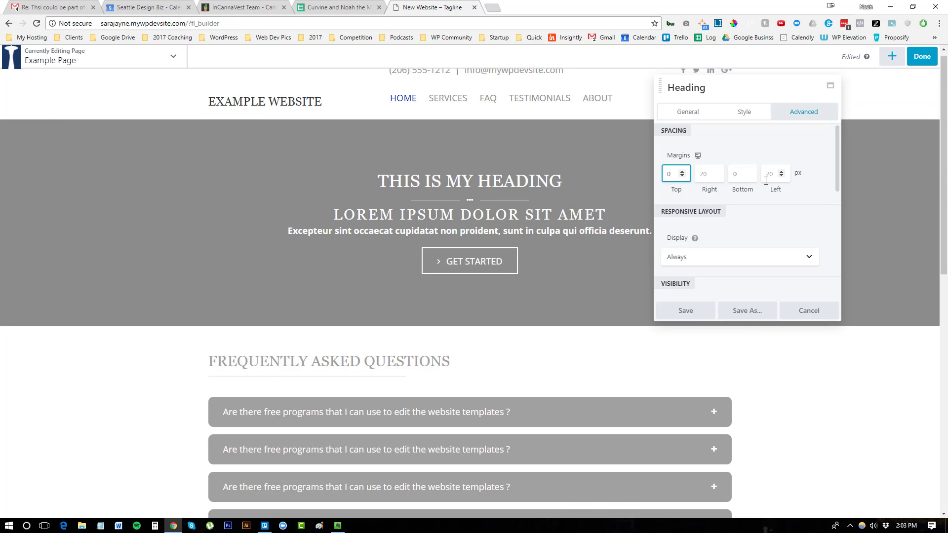
# Give the heading a Fade In animation with a delay of .5 seconds and save its settings
pyautogui.scroll(-2, 744, 255)
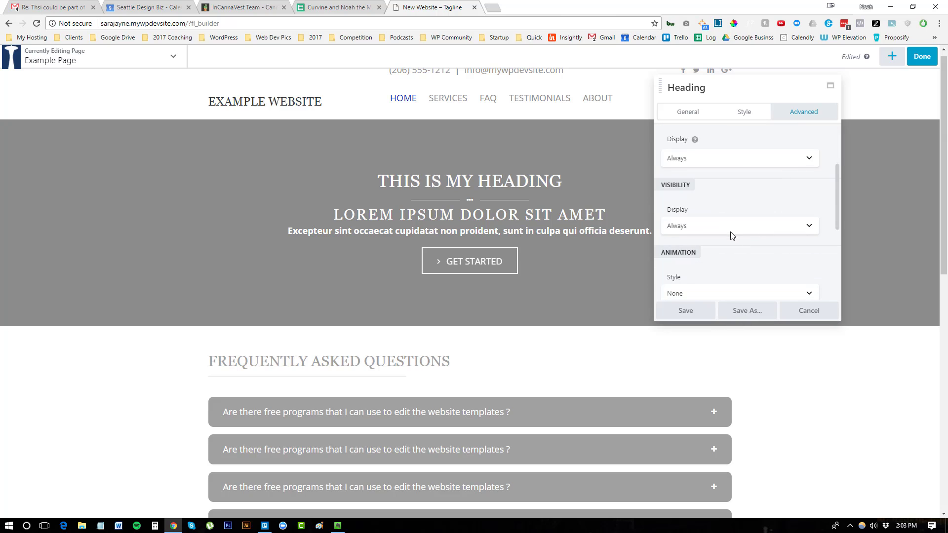
pyautogui.scroll(-2, 733, 236)
pyautogui.click(685, 200)
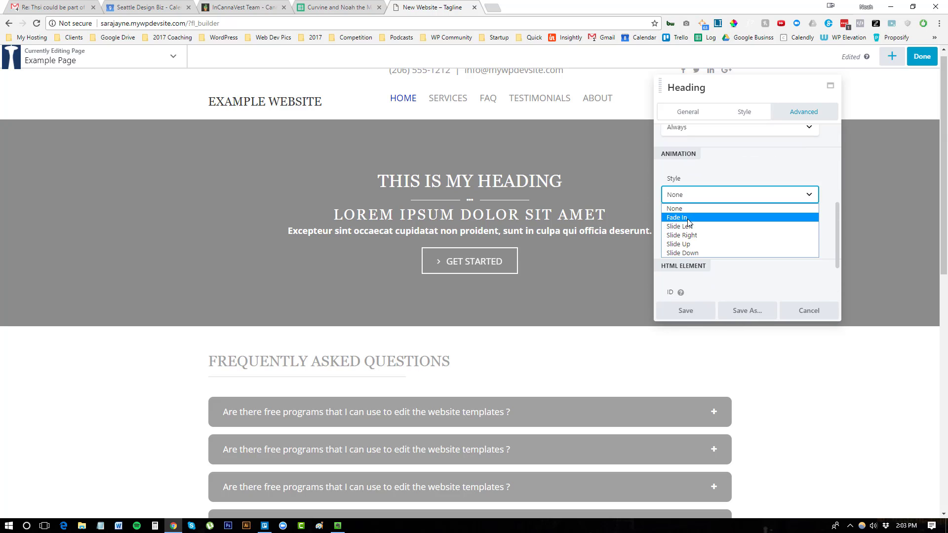
pyautogui.click(684, 214)
pyautogui.doubleClick(685, 246)
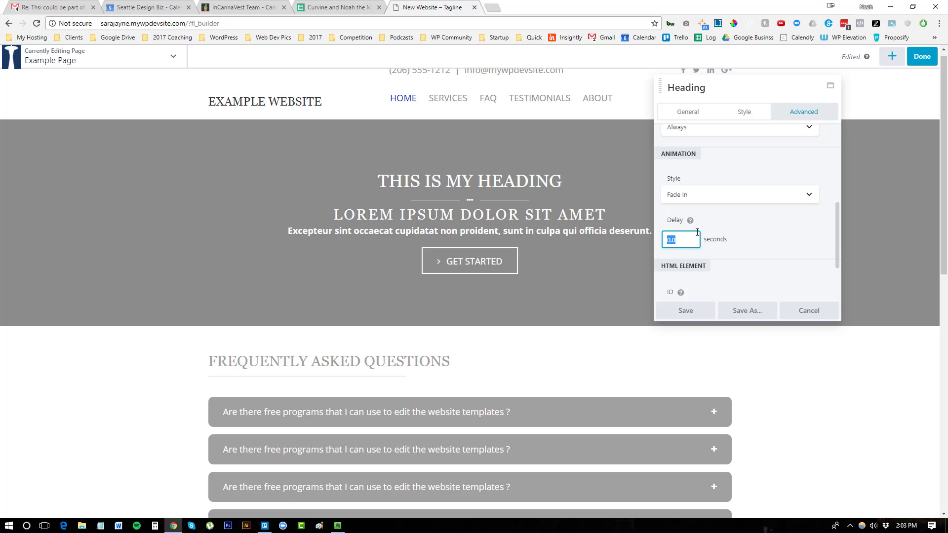
pyautogui.click(684, 303)
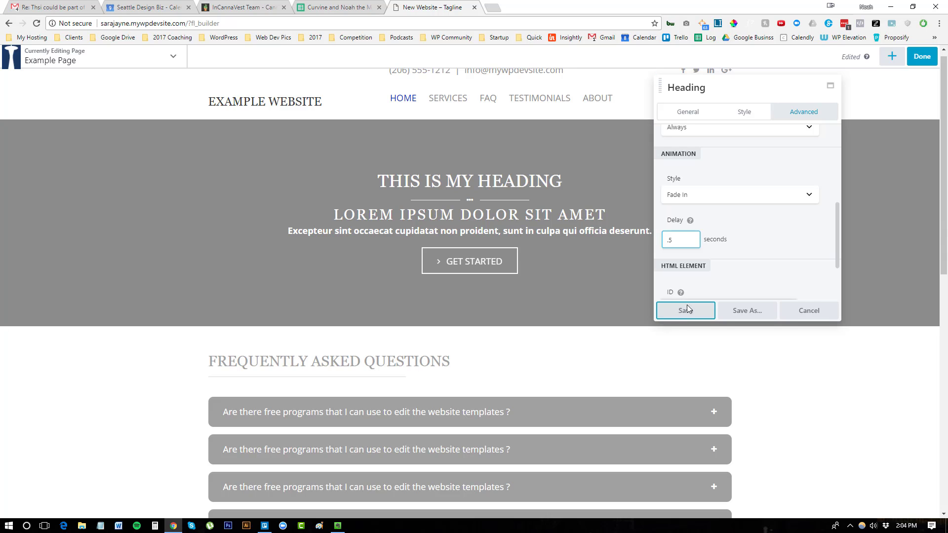
# Publish the page changes and reload the live page to check the heading's fade-in
pyautogui.click(918, 60)
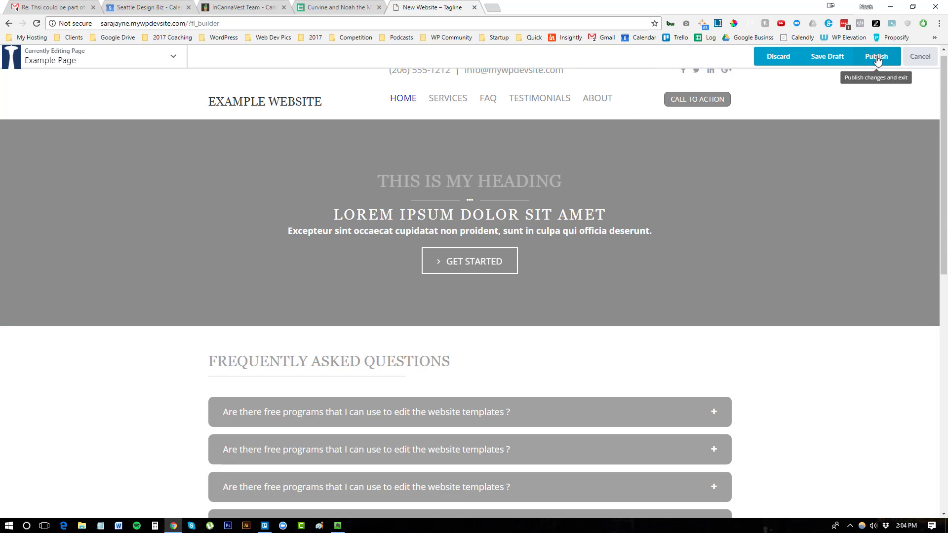
pyautogui.click(878, 57)
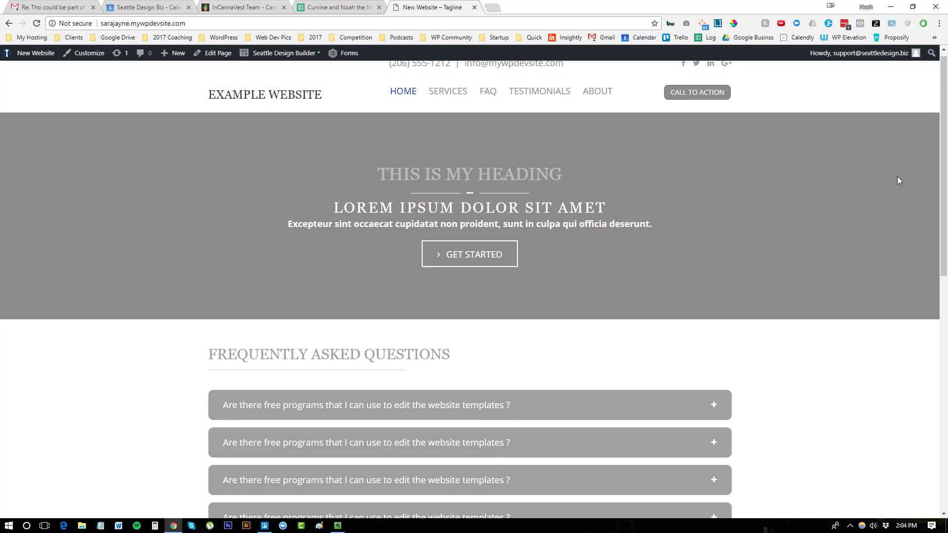
pyautogui.moveTo(368, 173); pyautogui.dragTo(687, 169)
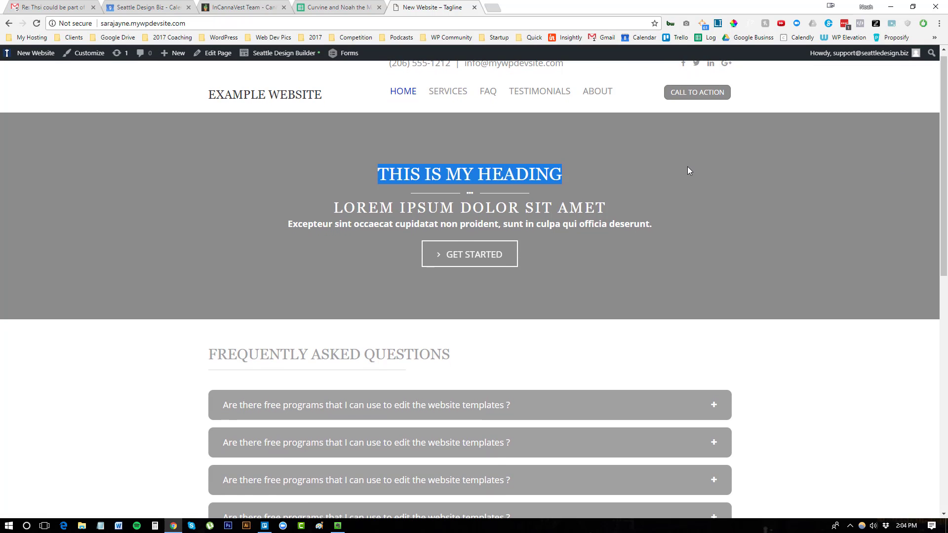
pyautogui.click(688, 170)
pyautogui.click(36, 24)
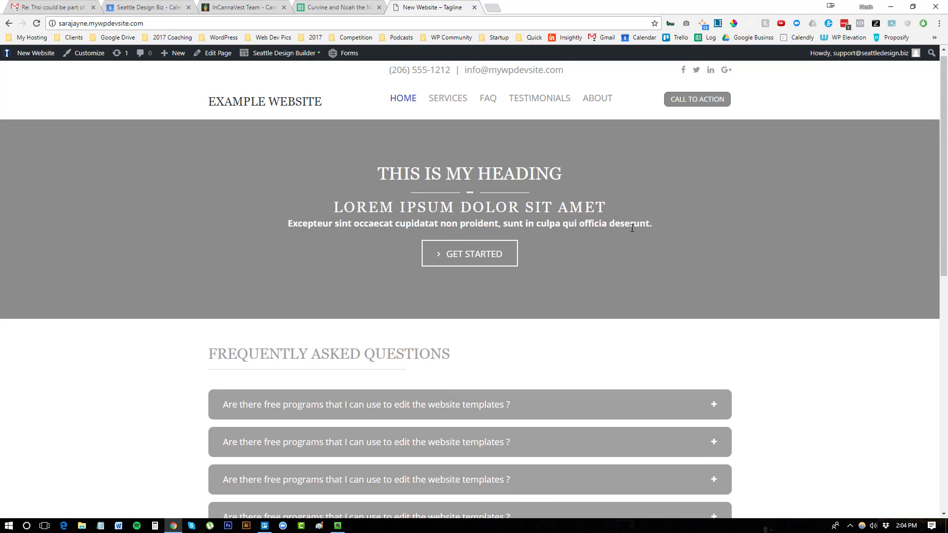
# Open Header 1.0 in the builder and replace the "Example Website" title with the owner's first name in possessive form followed by "Website"
pyautogui.moveTo(291, 53)
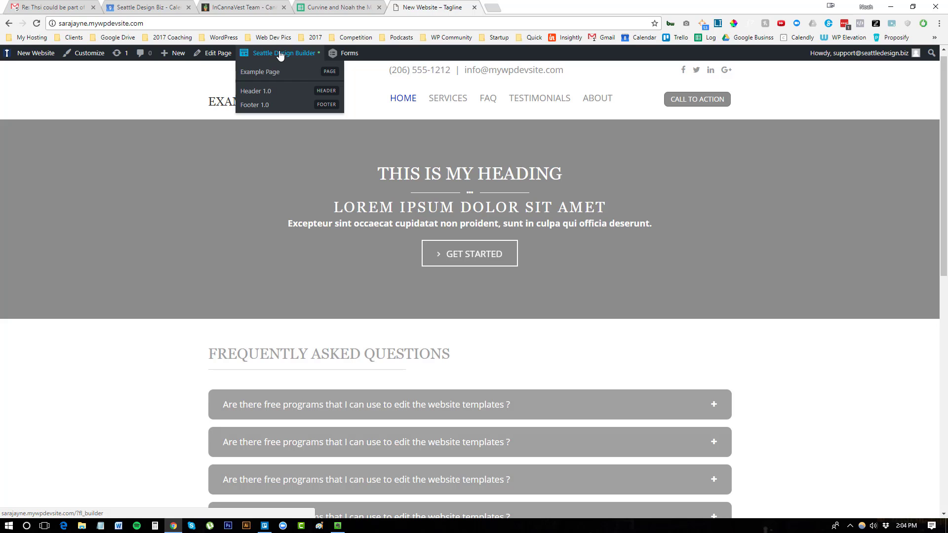
pyautogui.click(260, 91)
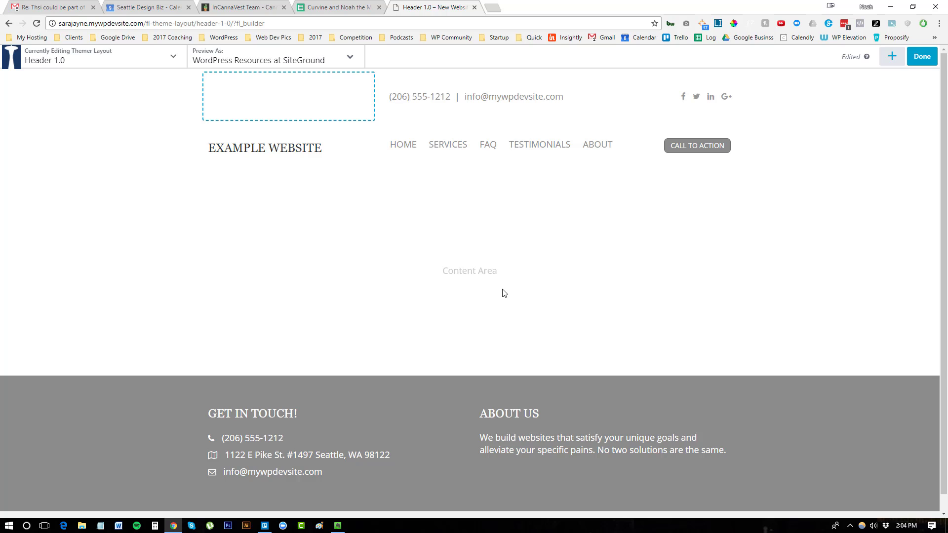
pyautogui.click(303, 155)
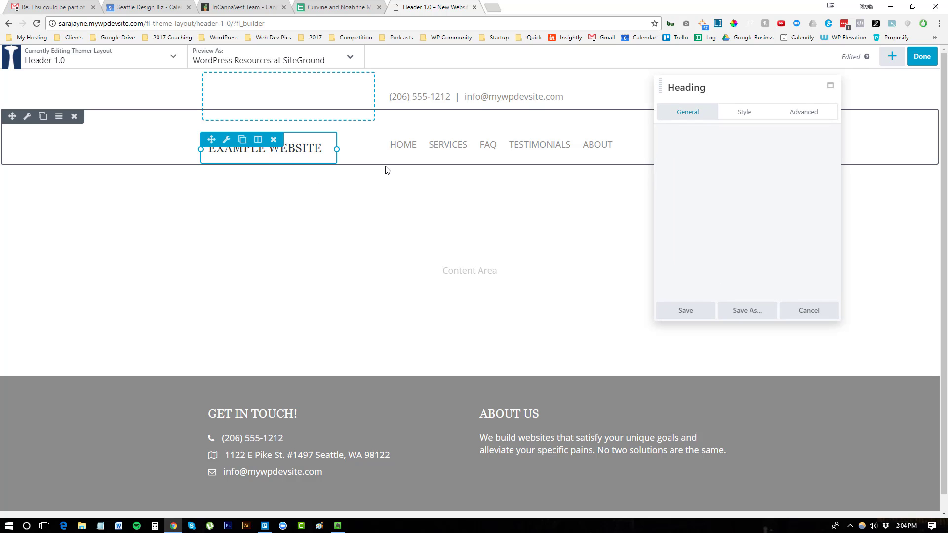
pyautogui.hotkey('ctrl', 'a')
pyautogui.write('sARAH')
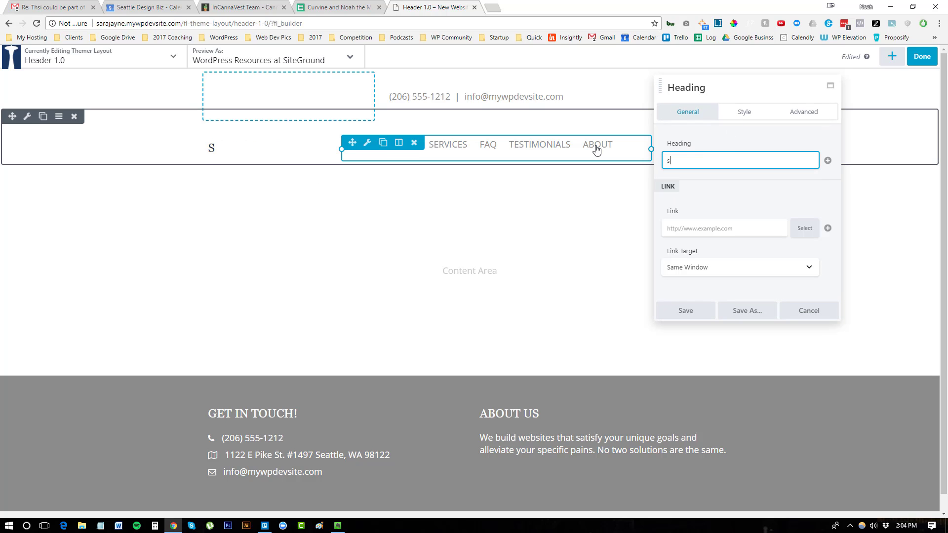
pyautogui.press('BackSpace')
pyautogui.press('BackSpace')
pyautogui.press('BackSpace')
pyautogui.press('BackSpace')
pyautogui.write('Sar')
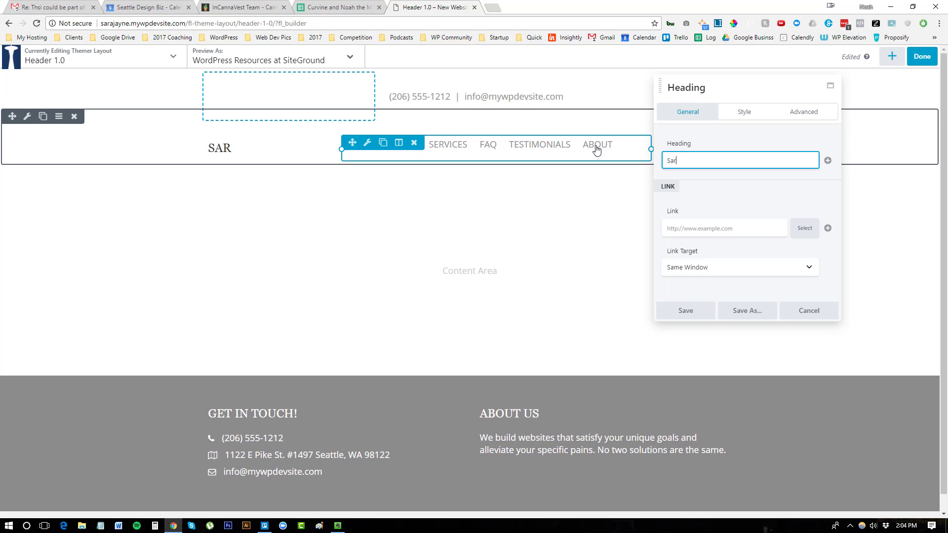
pyautogui.write("a's Websit")
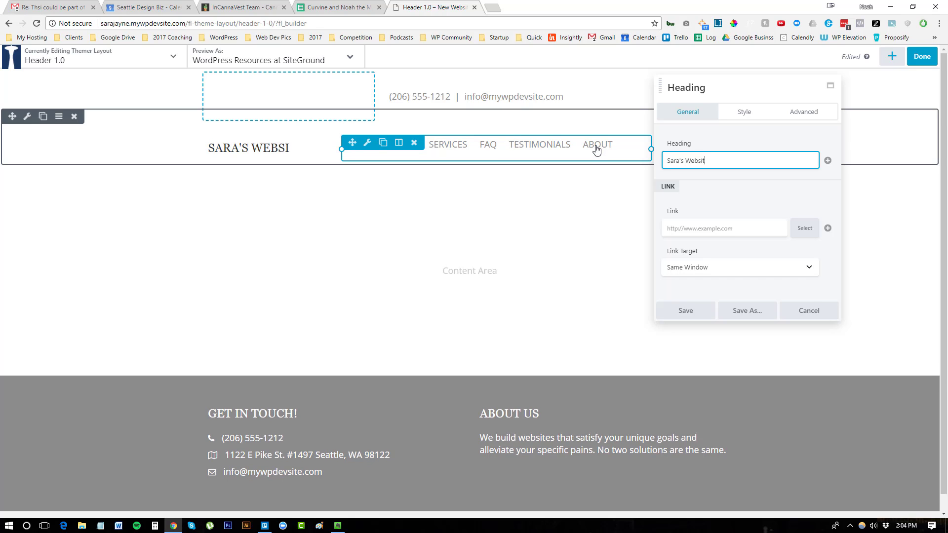
pyautogui.write('e')
# Set the header title's text color to the blue preset #0505c6
pyautogui.click(744, 115)
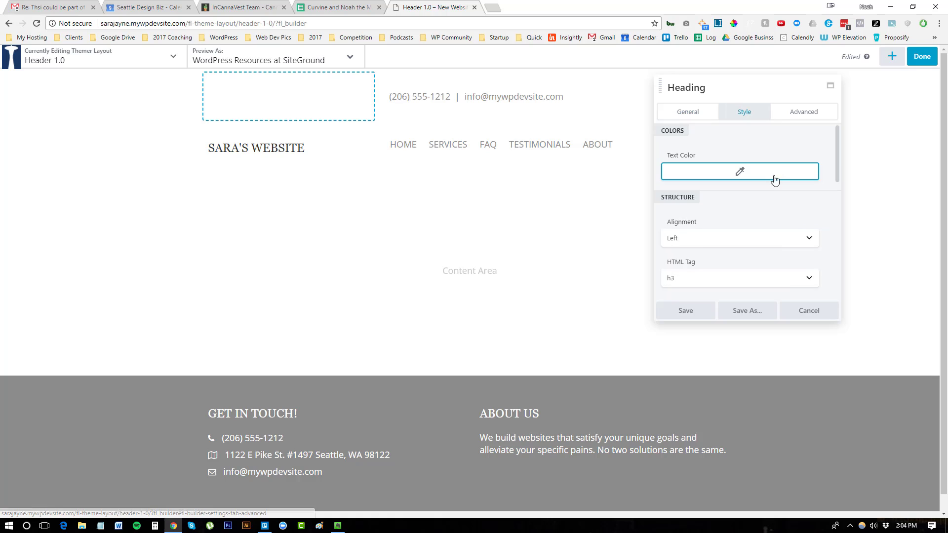
pyautogui.click(768, 179)
pyautogui.click(739, 318)
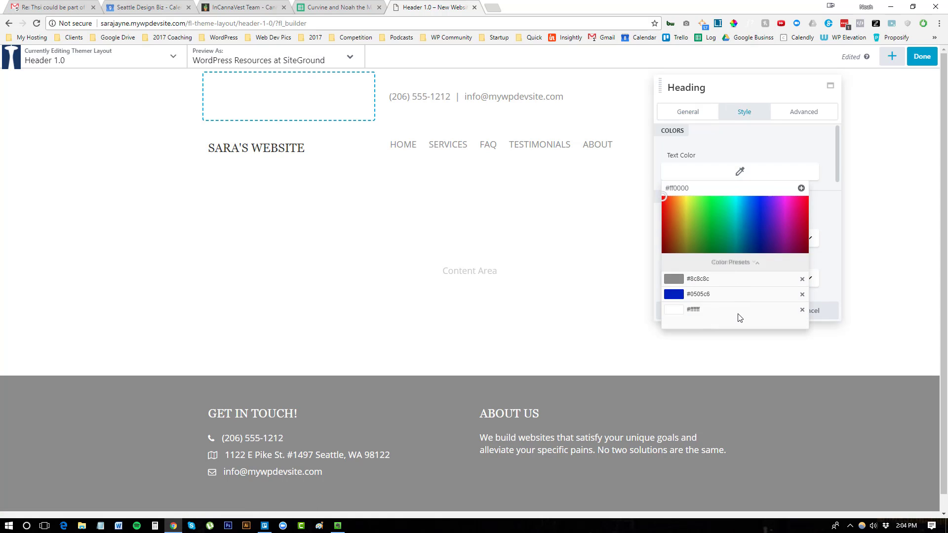
pyautogui.click(699, 218)
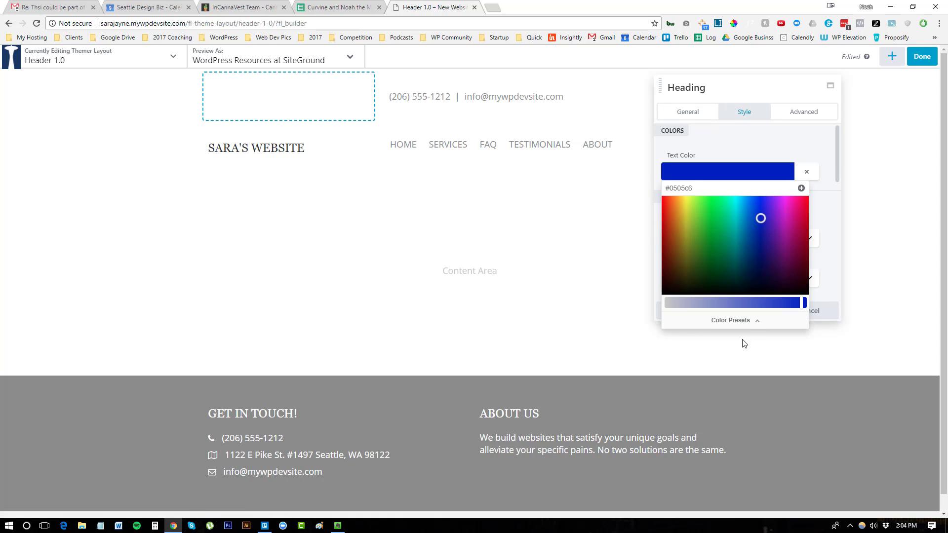
pyautogui.click(819, 153)
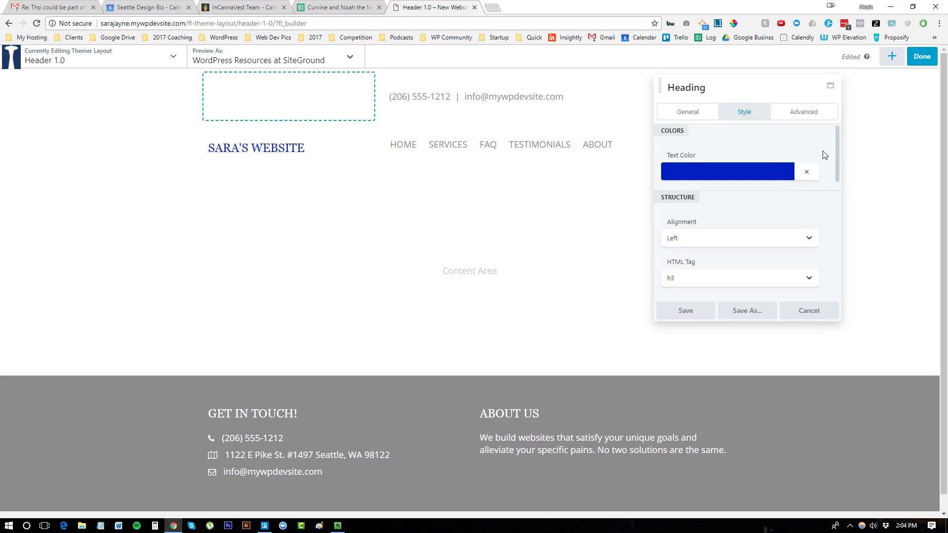
# Save the header title's settings and publish the Header 1.0 layout
pyautogui.click(697, 312)
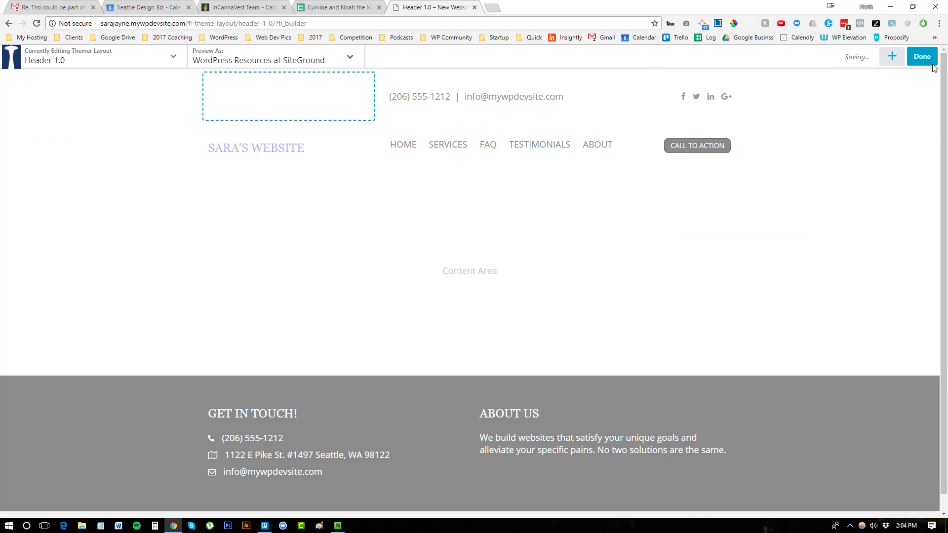
pyautogui.click(922, 57)
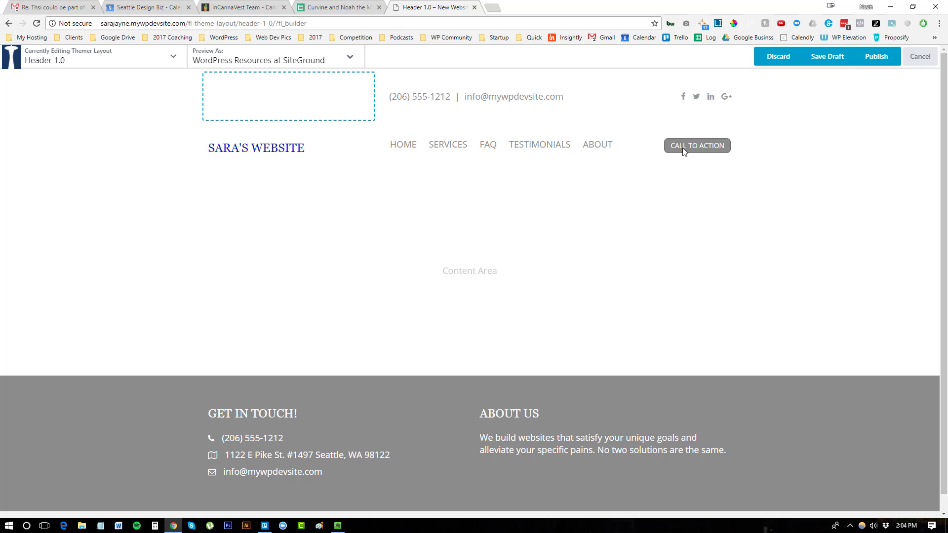
pyautogui.click(874, 59)
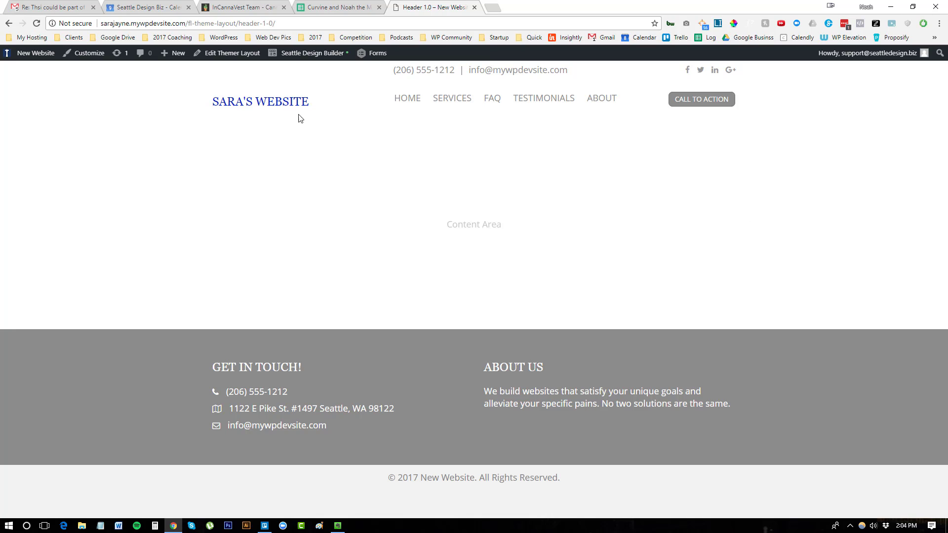
# Open the Services page in the page builder and view the first info list's settings, leaving them as they are
pyautogui.click(450, 99)
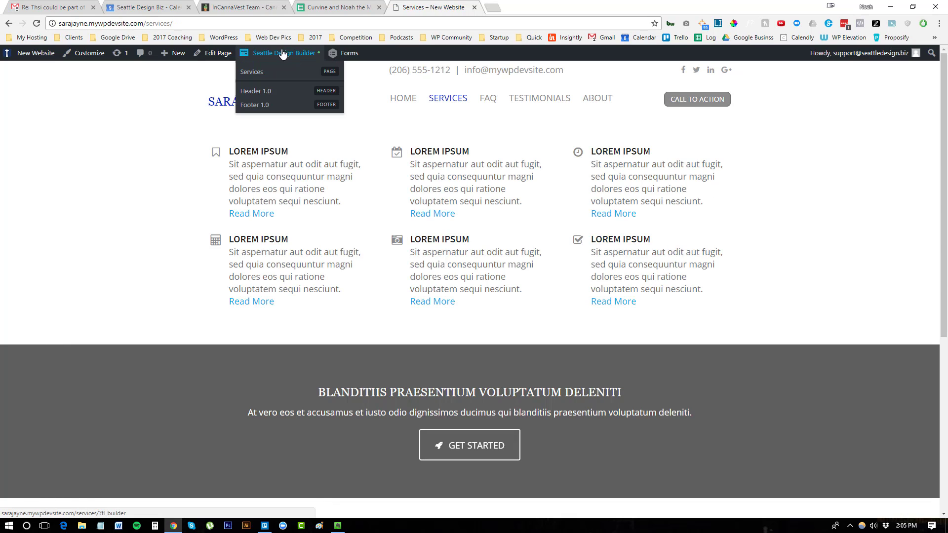
pyautogui.click(569, 108)
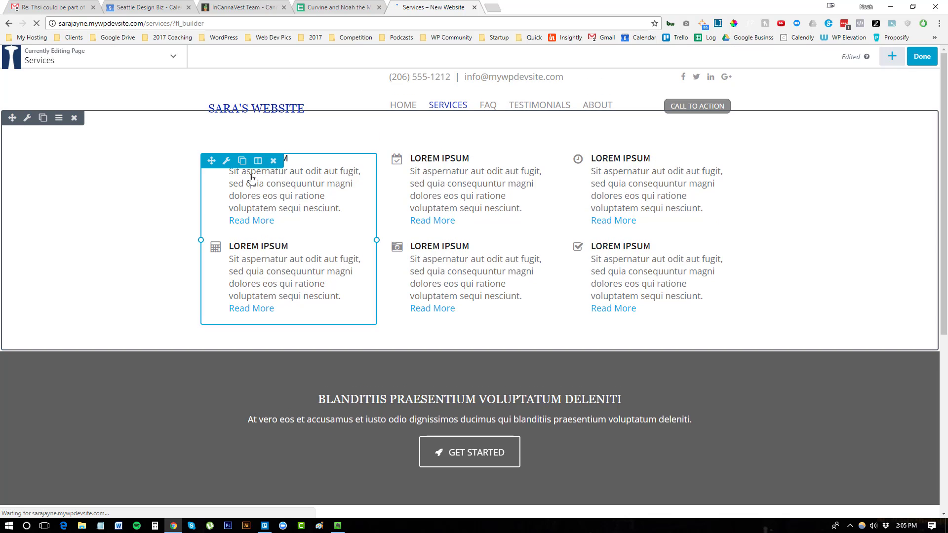
pyautogui.click(267, 195)
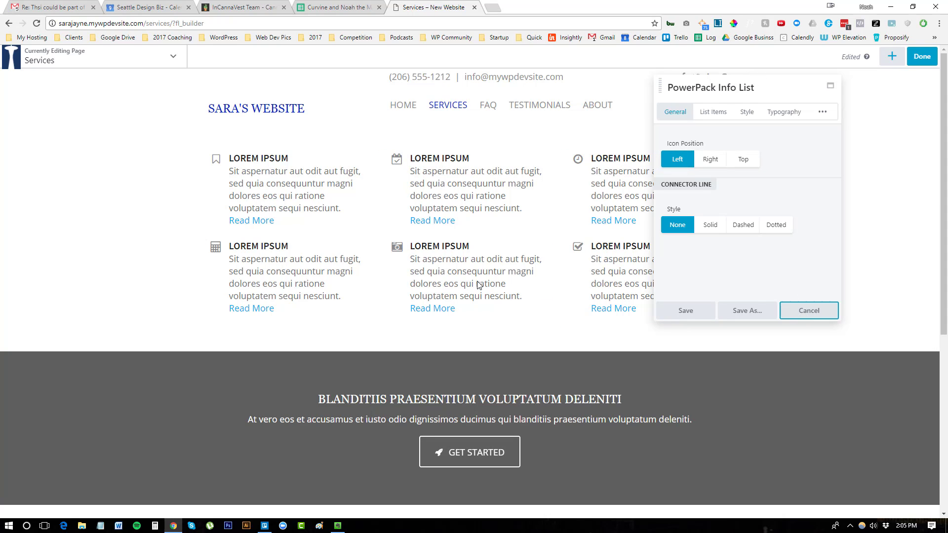
pyautogui.click(802, 321)
# Add a Pricing Table from the PowerPack Modules between the services lists and the dark call-to-action row
pyautogui.click(891, 58)
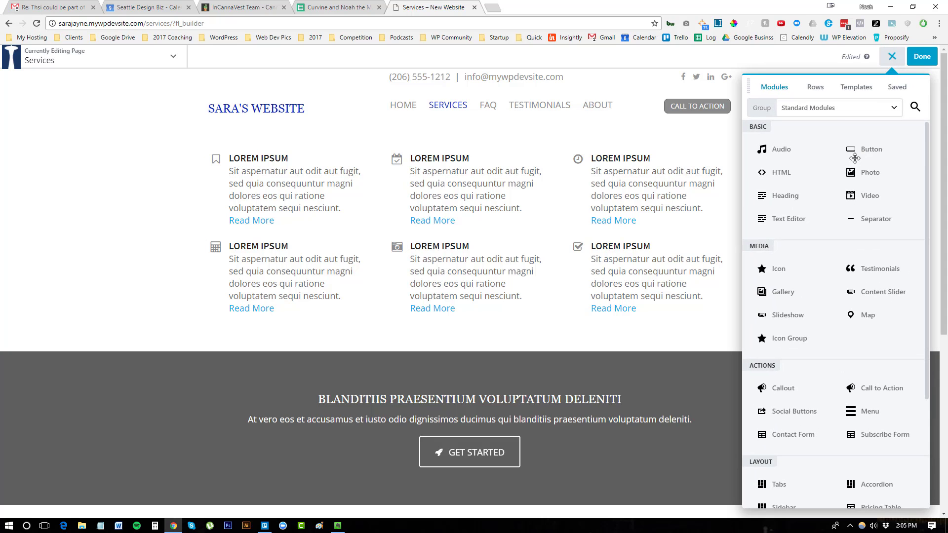
pyautogui.click(830, 114)
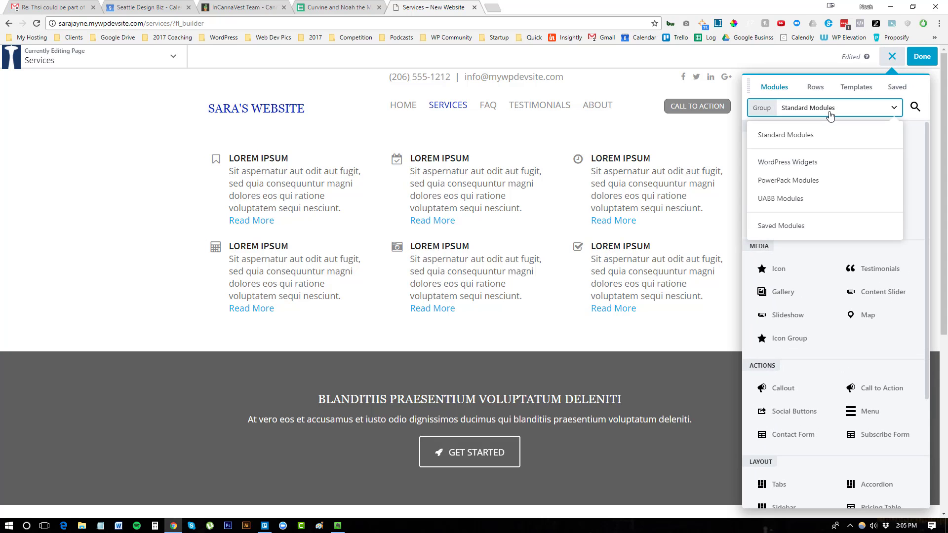
pyautogui.click(803, 181)
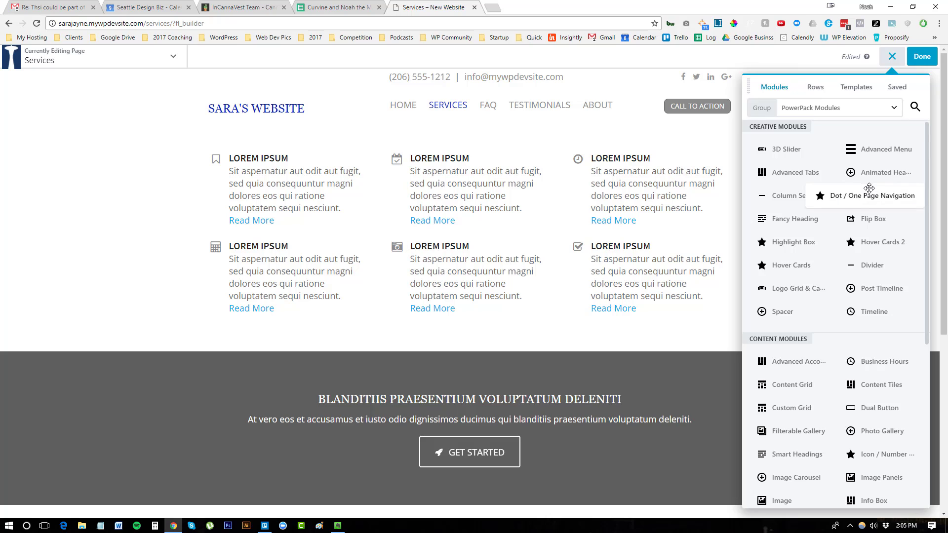
pyautogui.scroll(-5, 866, 198)
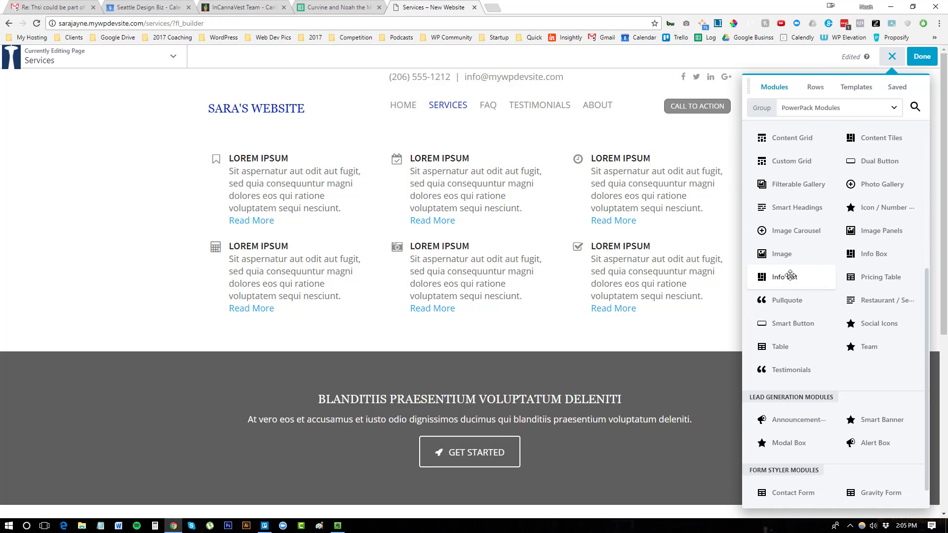
pyautogui.moveTo(881, 276); pyautogui.dragTo(354, 406)
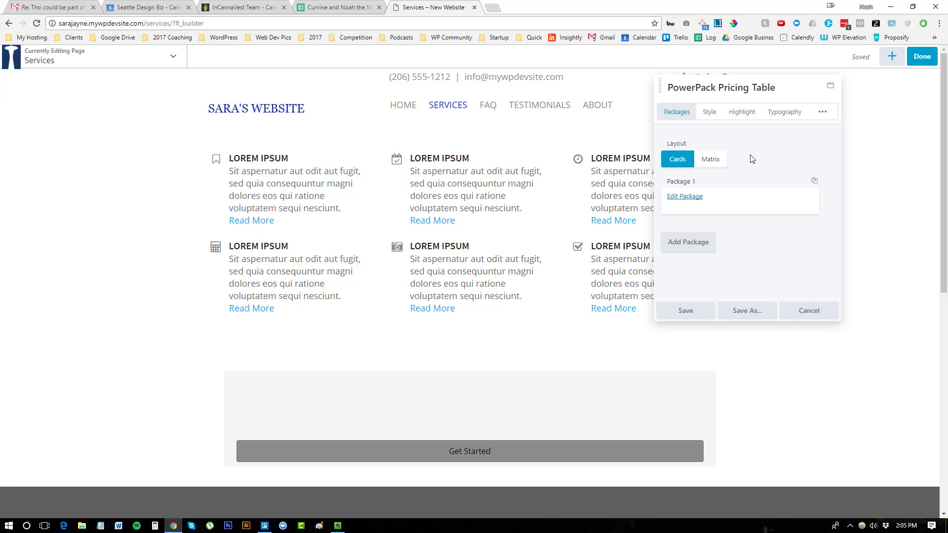
# Give the pricing table's first package the featured title "Small" and save the package
pyautogui.moveTo(789, 154); pyautogui.dragTo(677, 148)
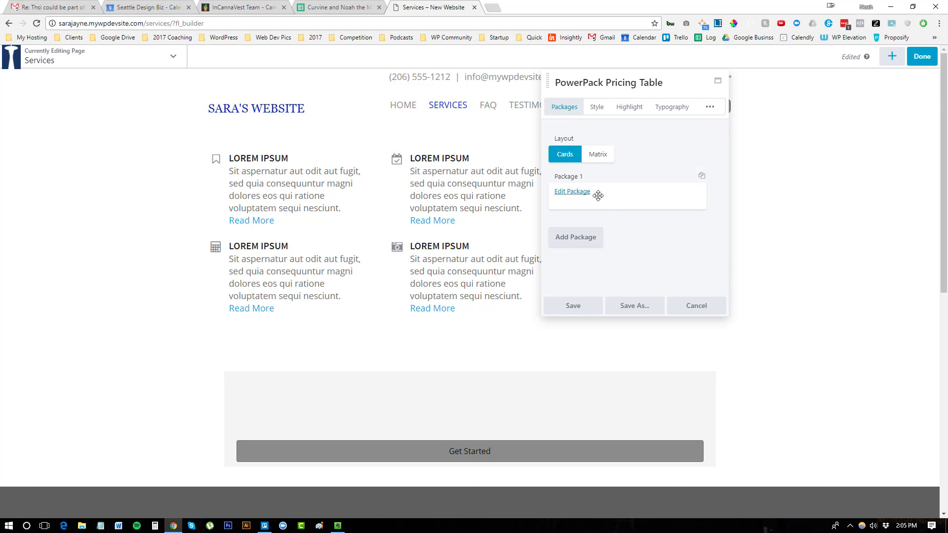
pyautogui.click(623, 197)
pyautogui.write('Small')
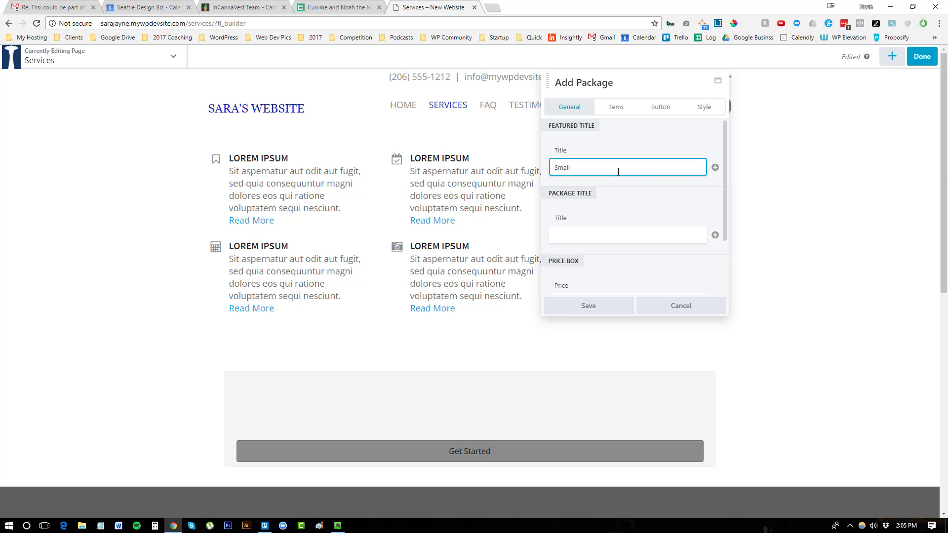
pyautogui.click(589, 306)
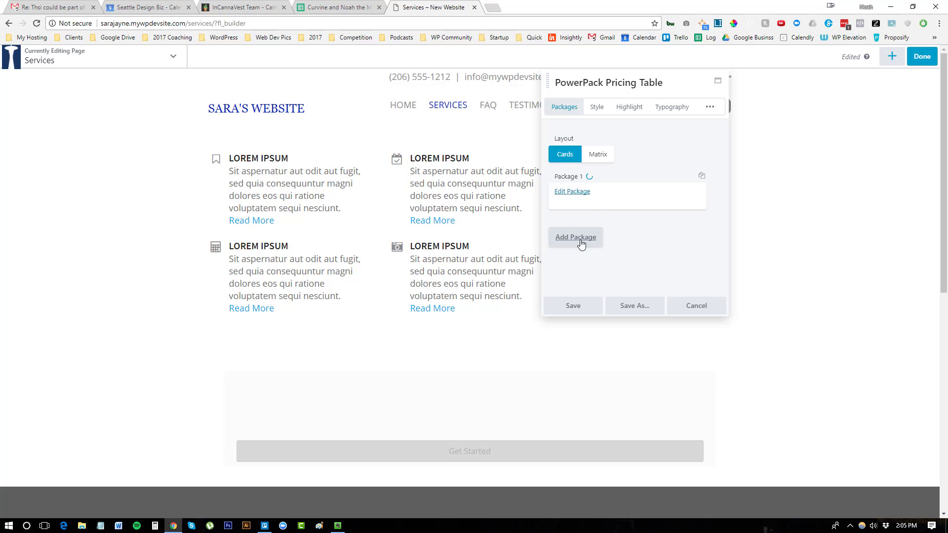
# Add a second package to the pricing table with the featured title "Medium" and save it
pyautogui.click(579, 239)
pyautogui.click(572, 236)
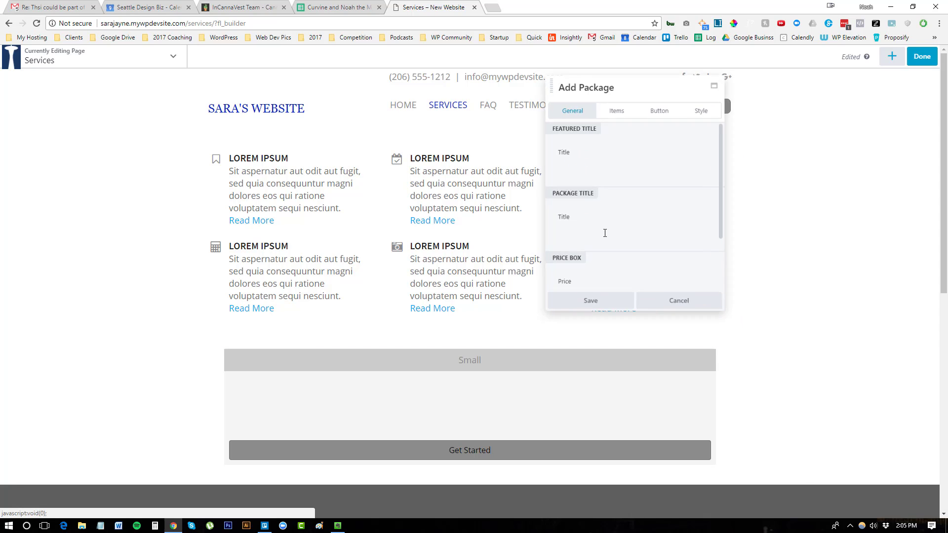
pyautogui.click(591, 167)
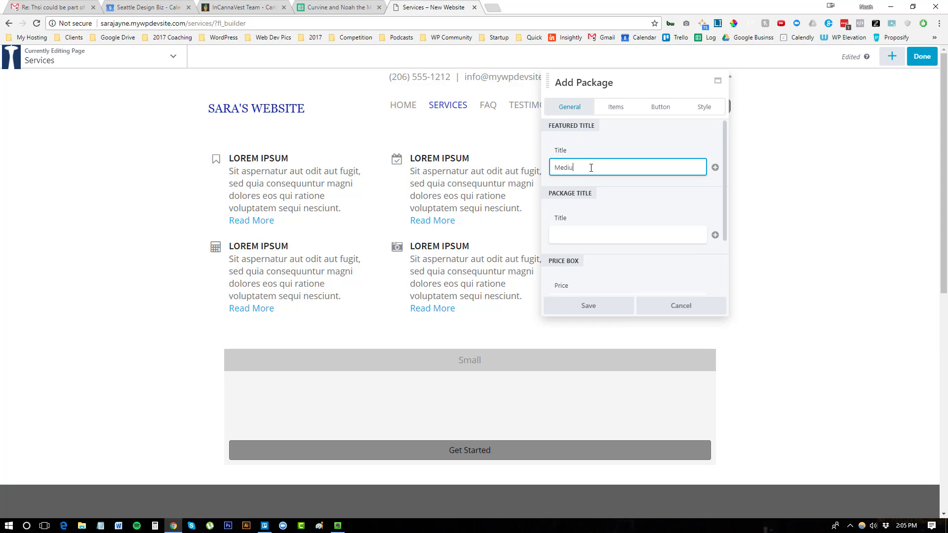
pyautogui.click(587, 306)
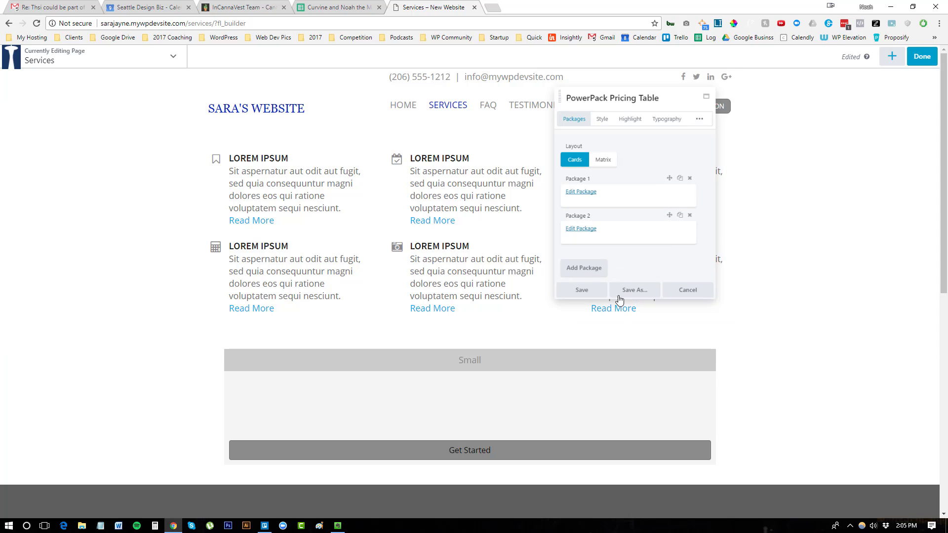
# Add a third package to the pricing table with the featured title "Large" and save it
pyautogui.click(576, 280)
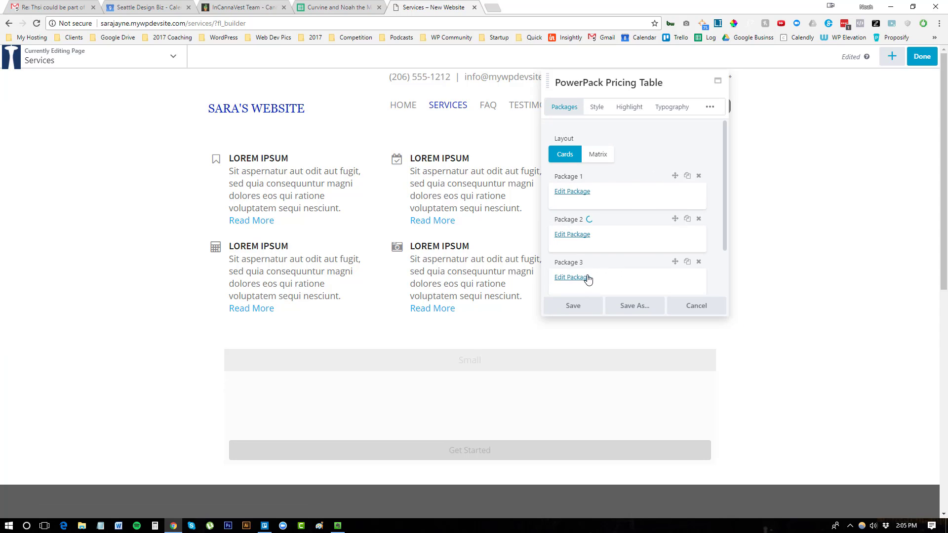
pyautogui.click(576, 278)
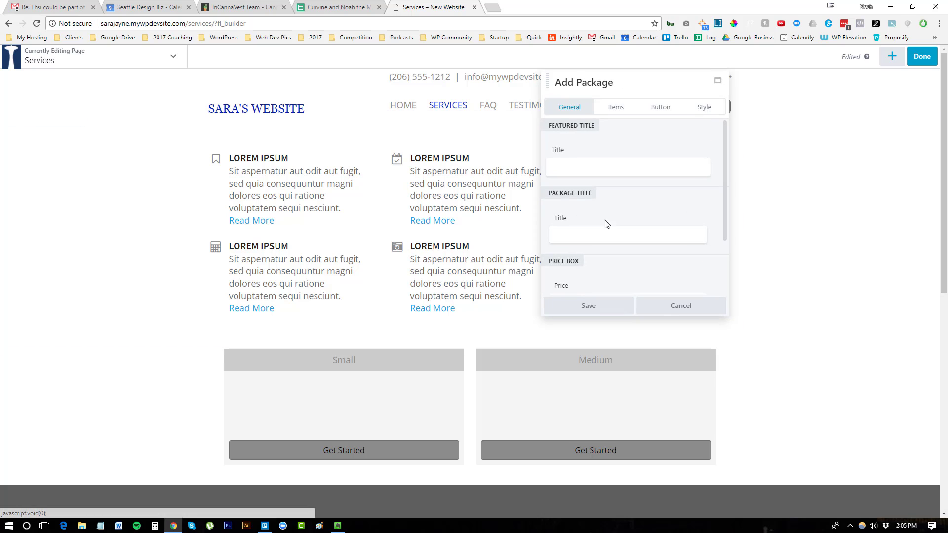
pyautogui.click(594, 168)
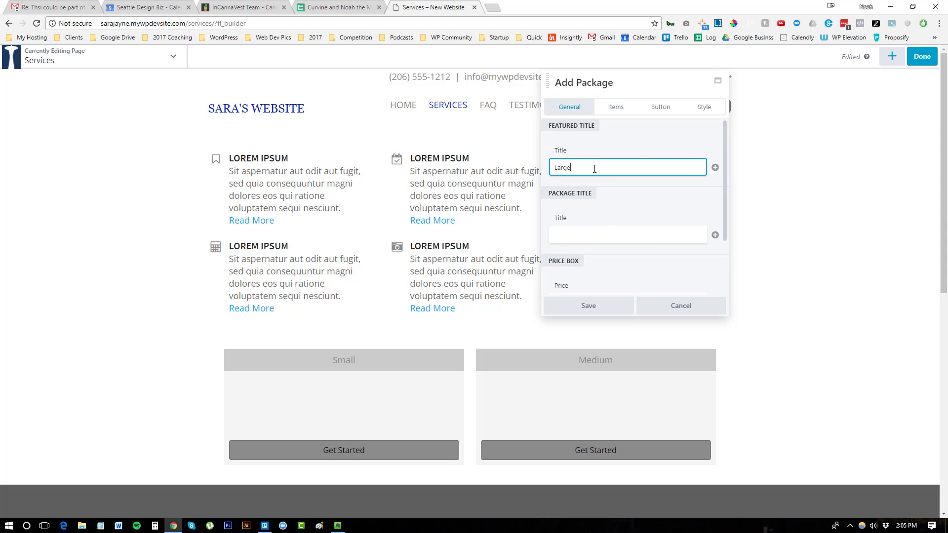
pyautogui.write('Large')
pyautogui.click(588, 306)
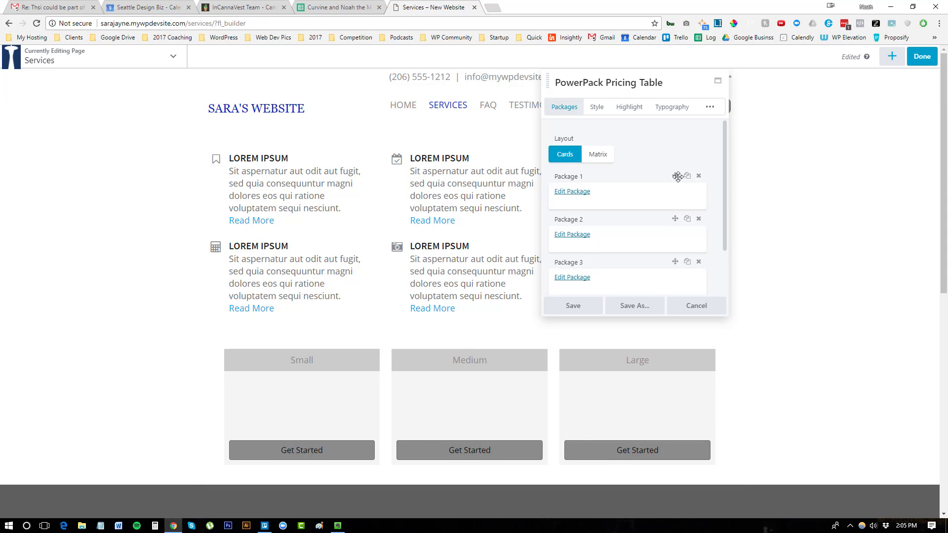
# Add the items "$10 credit", "2 hugs" and "Bus pass" to the Small package and save it
pyautogui.click(587, 192)
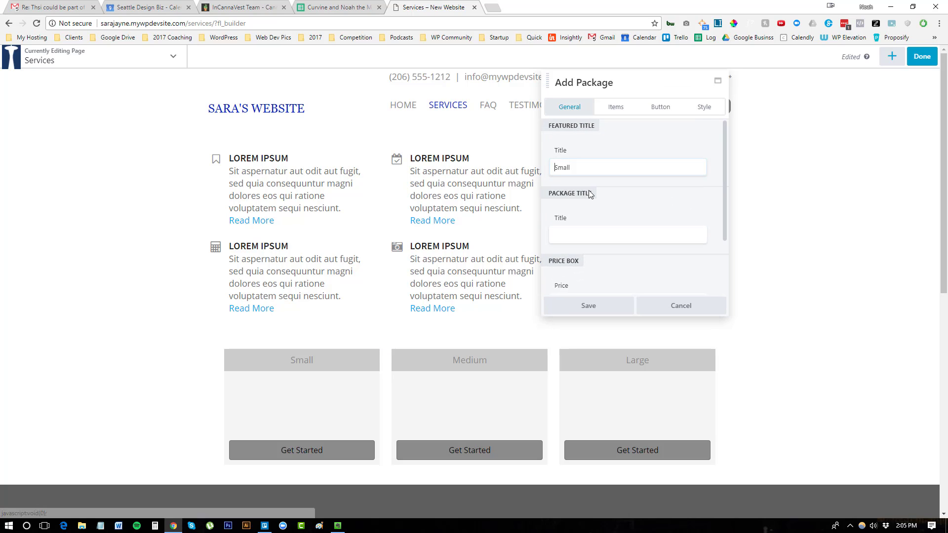
pyautogui.click(612, 108)
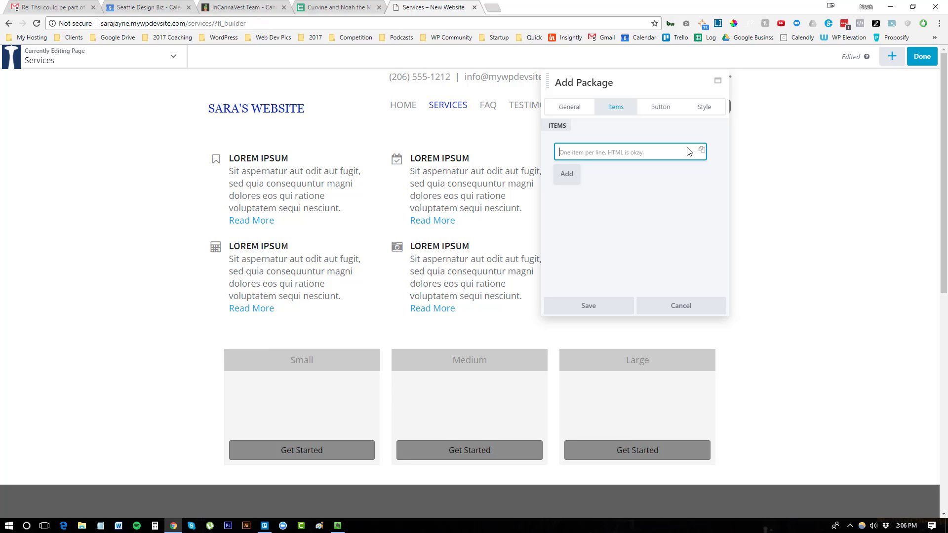
pyautogui.write('$10 credit')
pyautogui.click(564, 176)
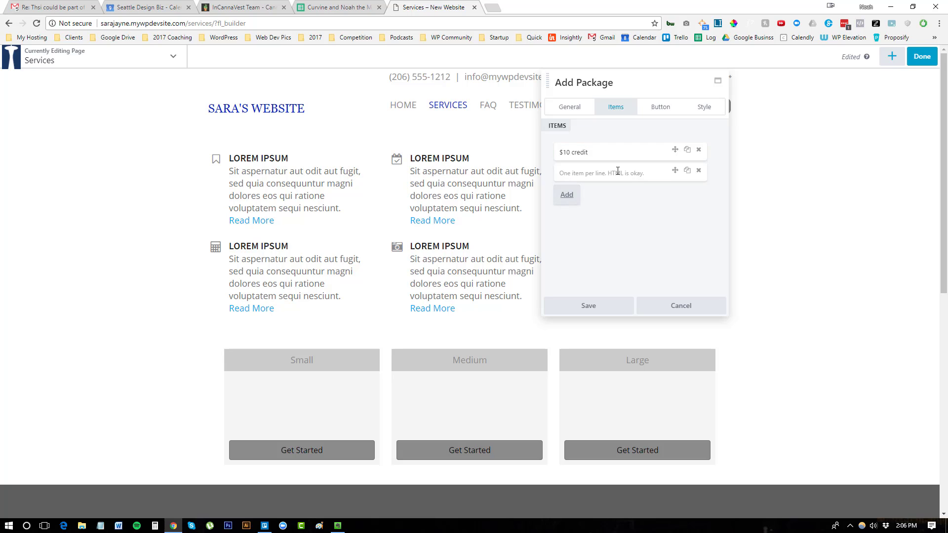
pyautogui.click(616, 171)
pyautogui.write('2 hugs')
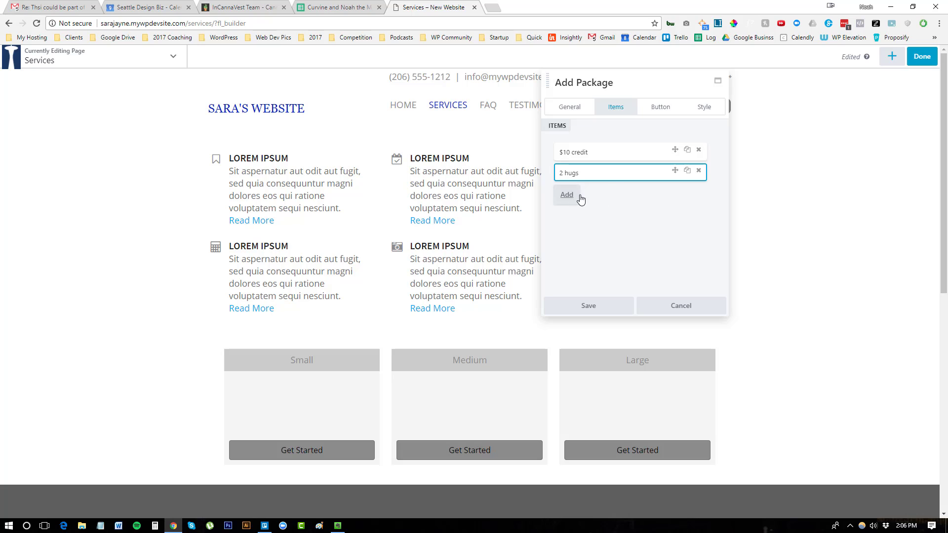
pyautogui.click(580, 198)
pyautogui.click(597, 190)
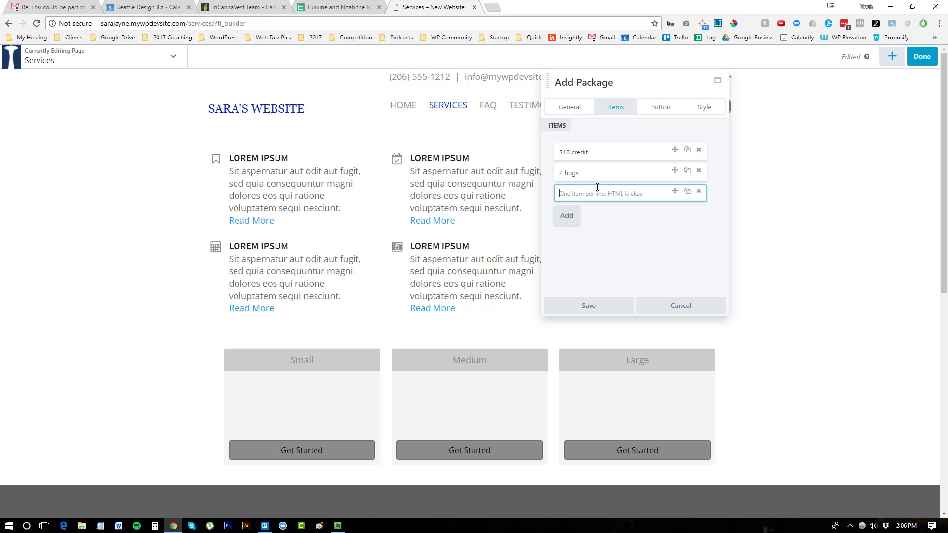
pyautogui.write('Bus pass')
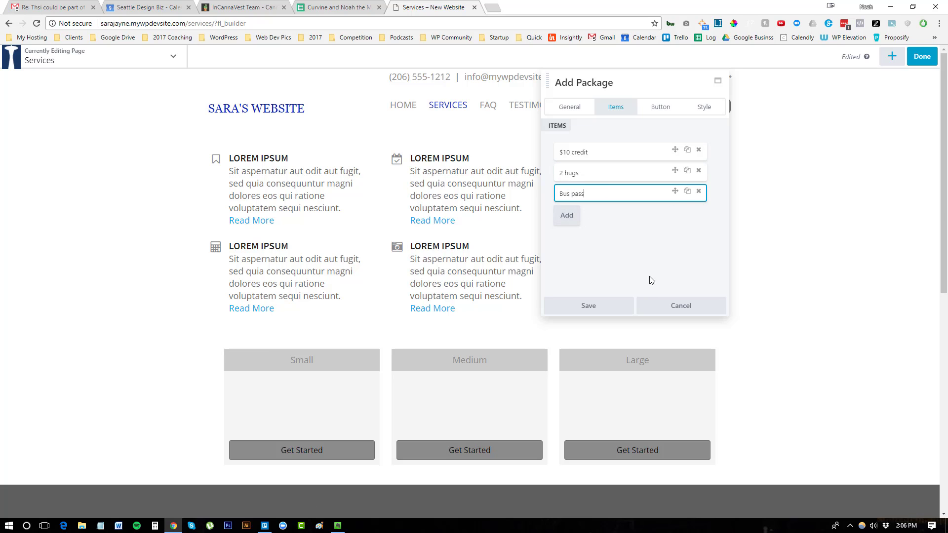
pyautogui.click(582, 306)
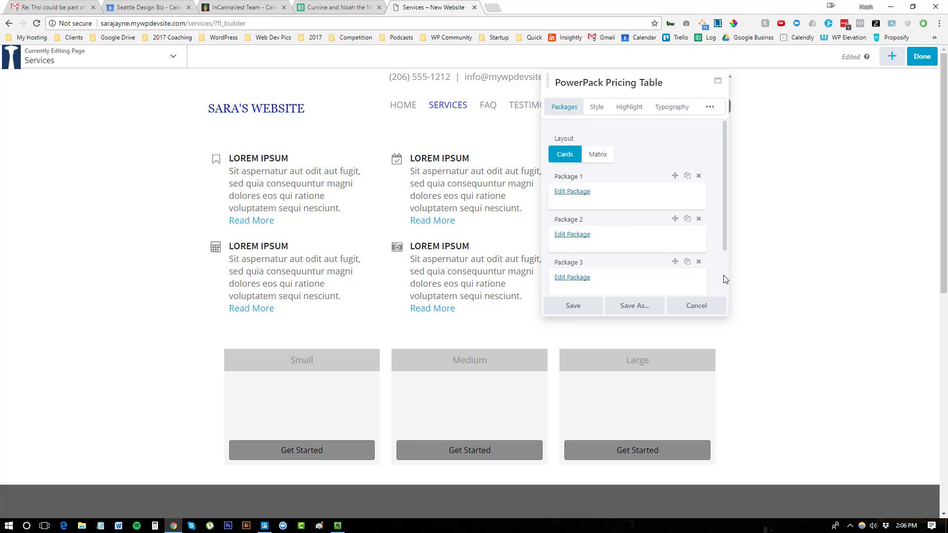
# Enter "$20 credit" as the first item of the Medium package
pyautogui.click(575, 235)
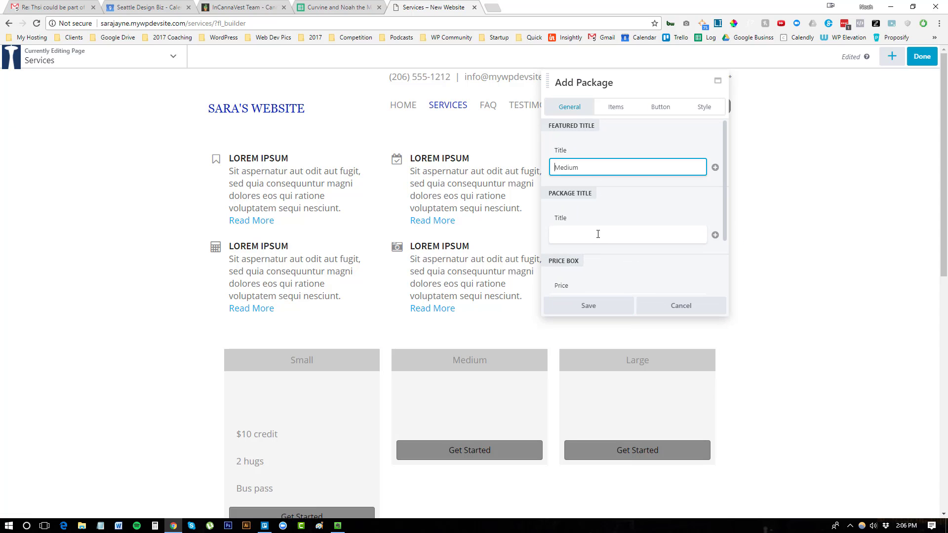
pyautogui.click(616, 107)
pyautogui.click(593, 151)
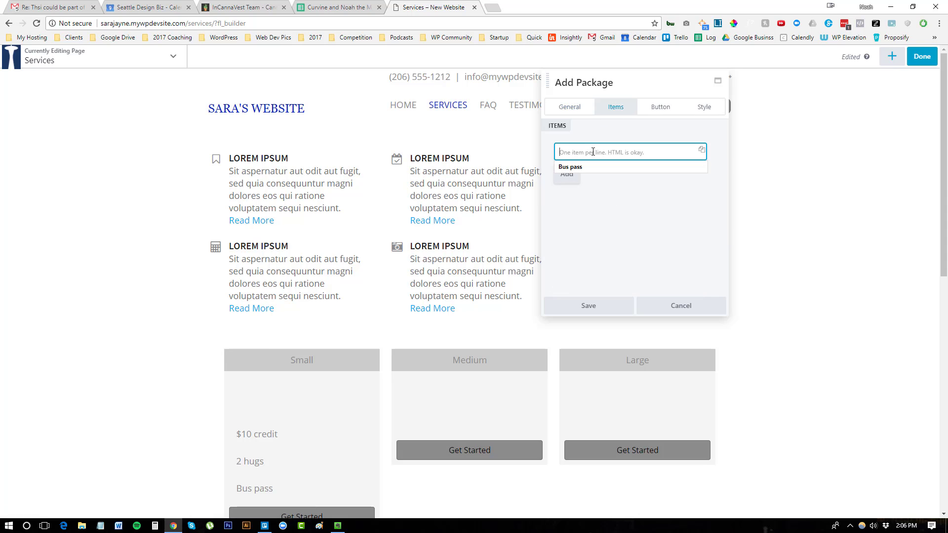
pyautogui.write('s')
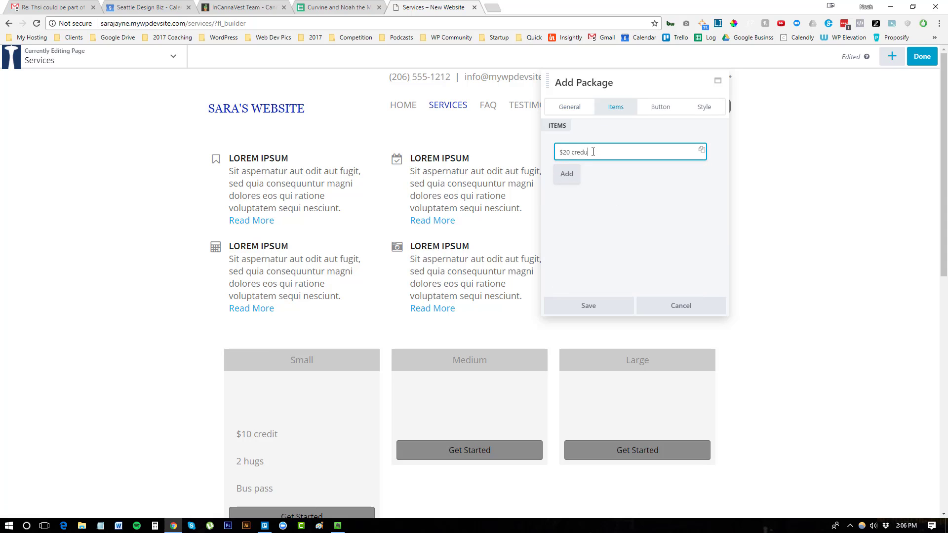
pyautogui.write('20 credut')
pyautogui.press('BackSpace')
pyautogui.press('BackSpace')
pyautogui.write('it')
# Add "4 hugs" as the Medium package's second item, and save the package and the pricing table
pyautogui.click(566, 175)
pyautogui.click(591, 171)
pyautogui.write('#')
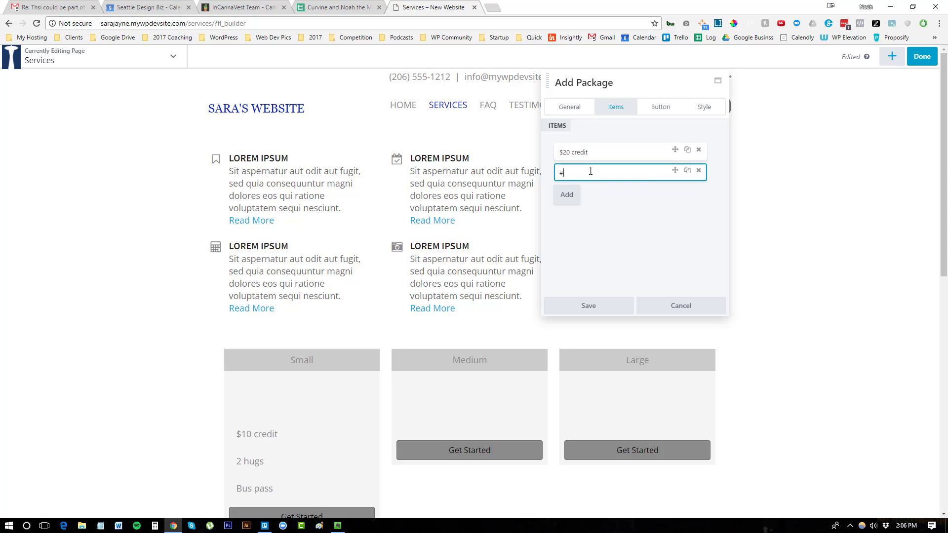
pyautogui.press('BackSpace')
pyautogui.write('4 hugs')
pyautogui.click(585, 302)
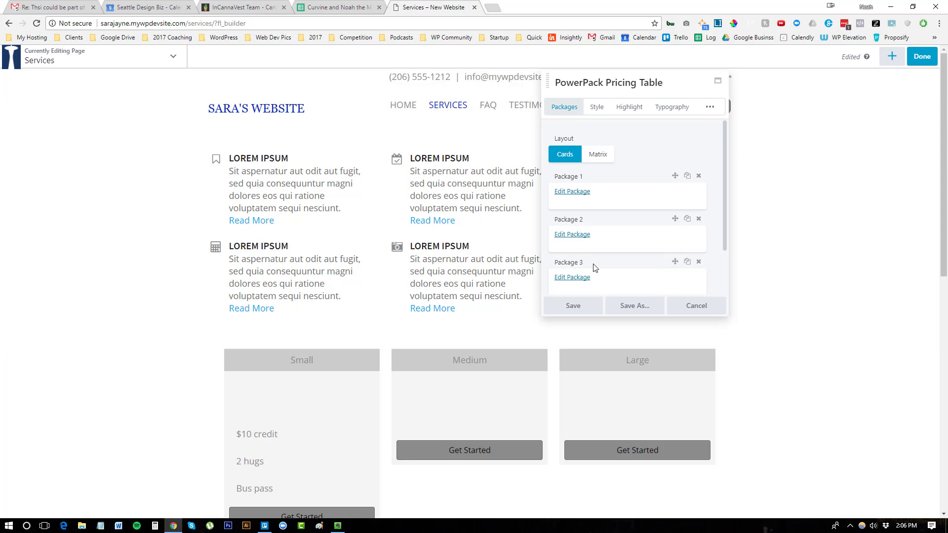
pyautogui.click(588, 307)
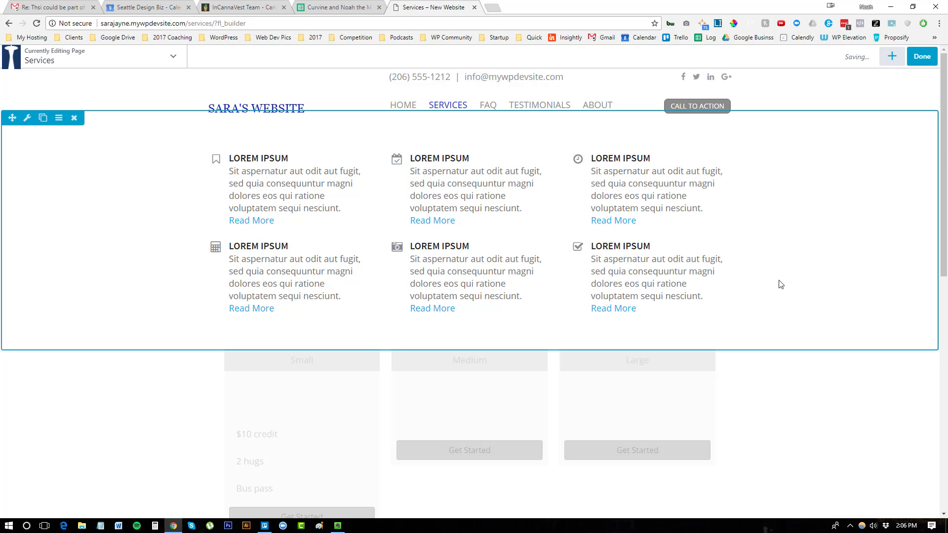
# Check the three pricing columns and delete the whole pricing table row from the Services page
pyautogui.scroll(-4, 740, 306)
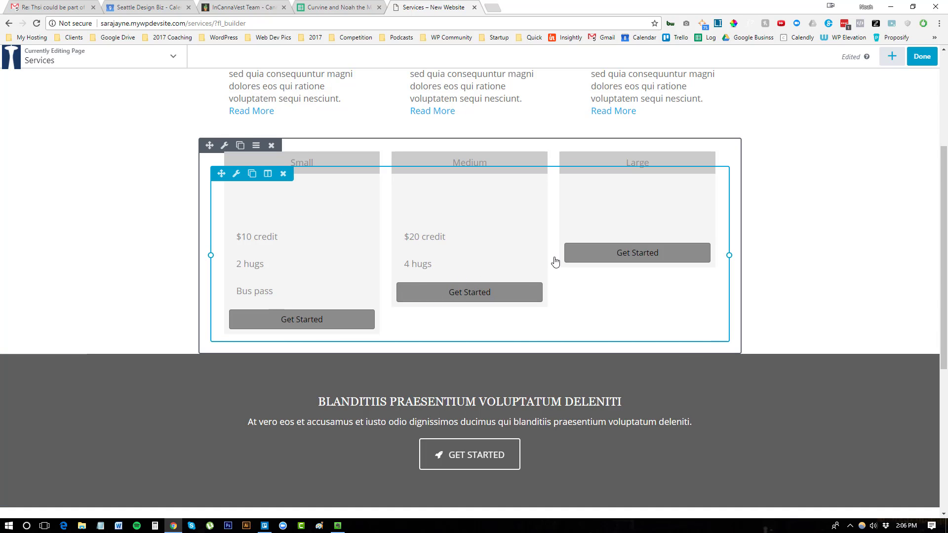
pyautogui.scroll(4, 749, 191)
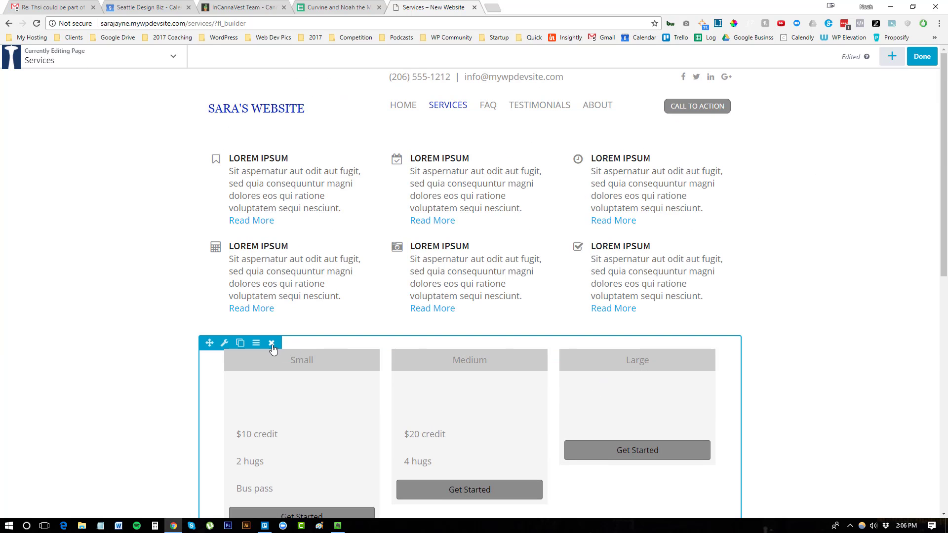
pyautogui.click(271, 344)
pyautogui.click(507, 77)
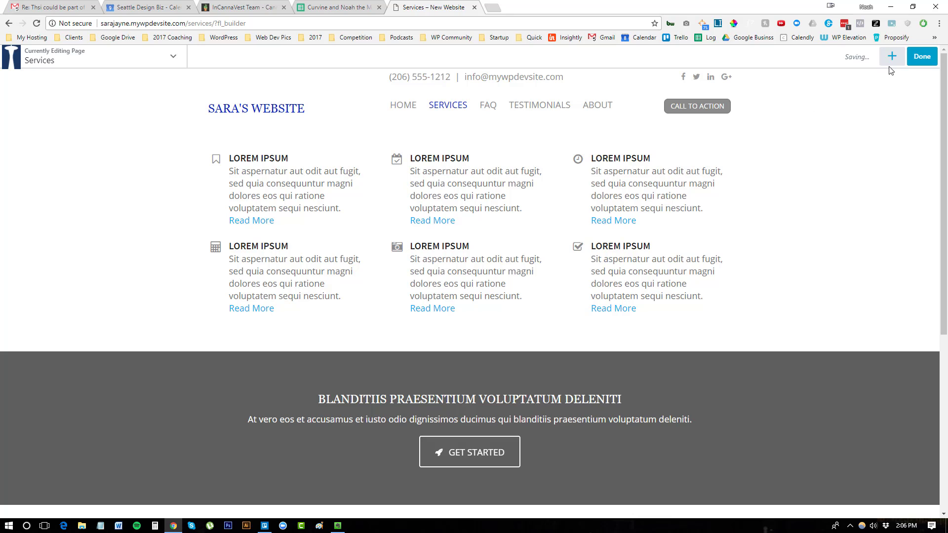
# Browse the page builder's Landing Pages templates through to the end of the list
pyautogui.click(892, 58)
pyautogui.click(859, 88)
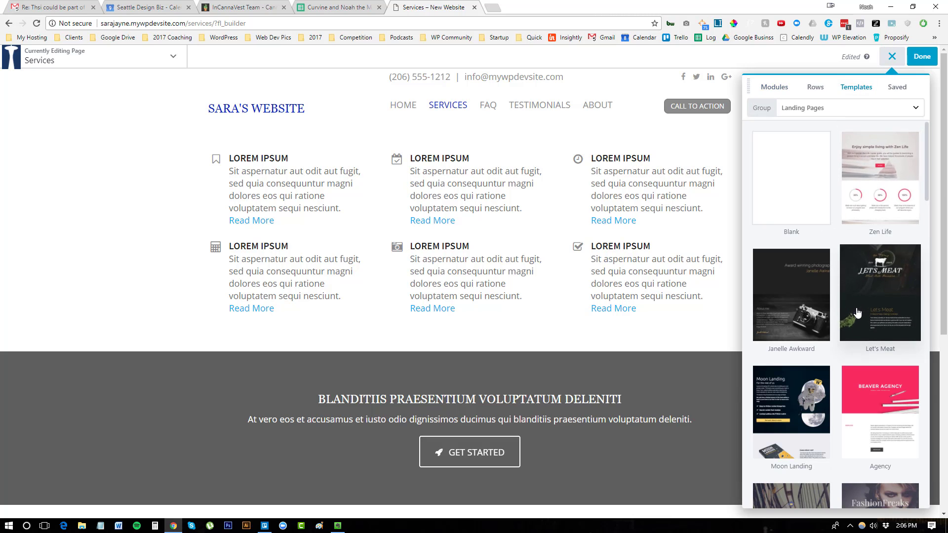
pyautogui.scroll(-12, 857, 312)
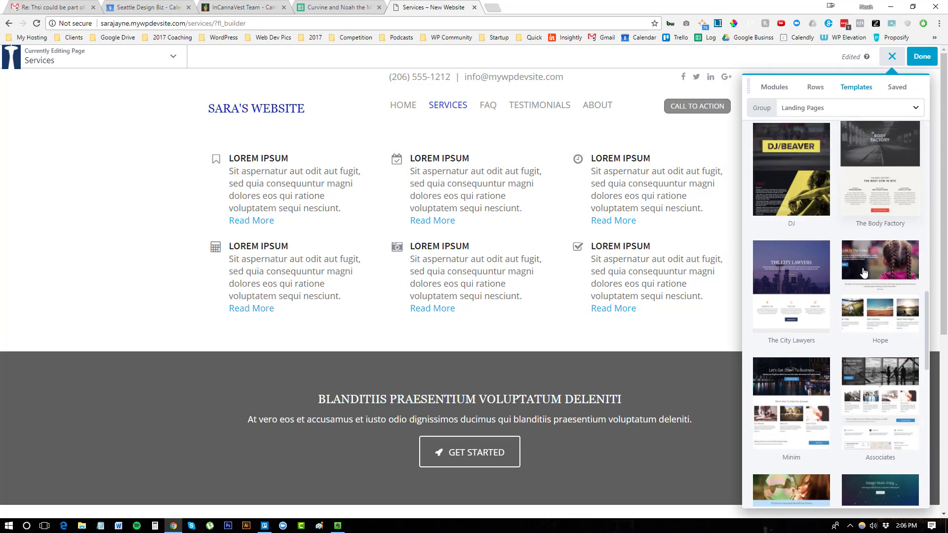
pyautogui.scroll(-10, 864, 273)
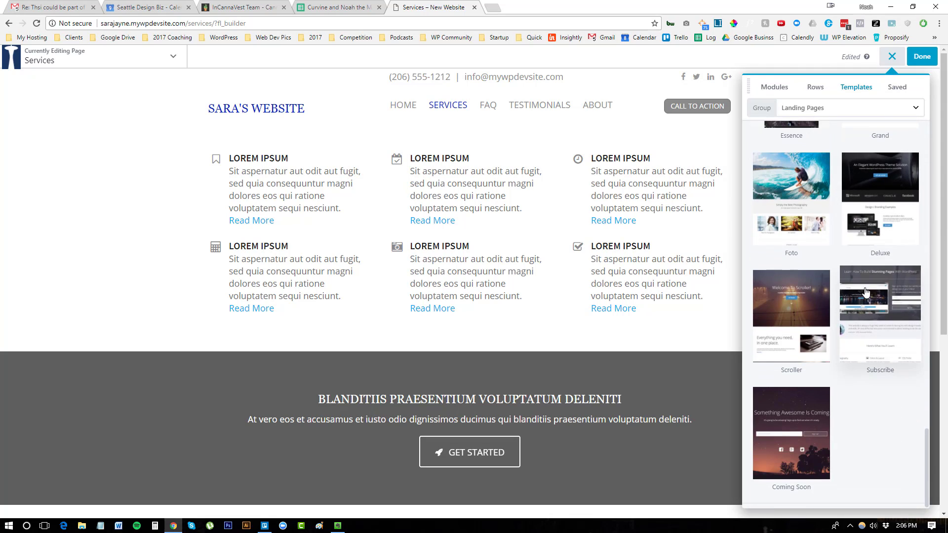
pyautogui.scroll(7, 865, 291)
# Switch the template group to Content Pages and browse its page designs to the end of the list
pyautogui.click(816, 108)
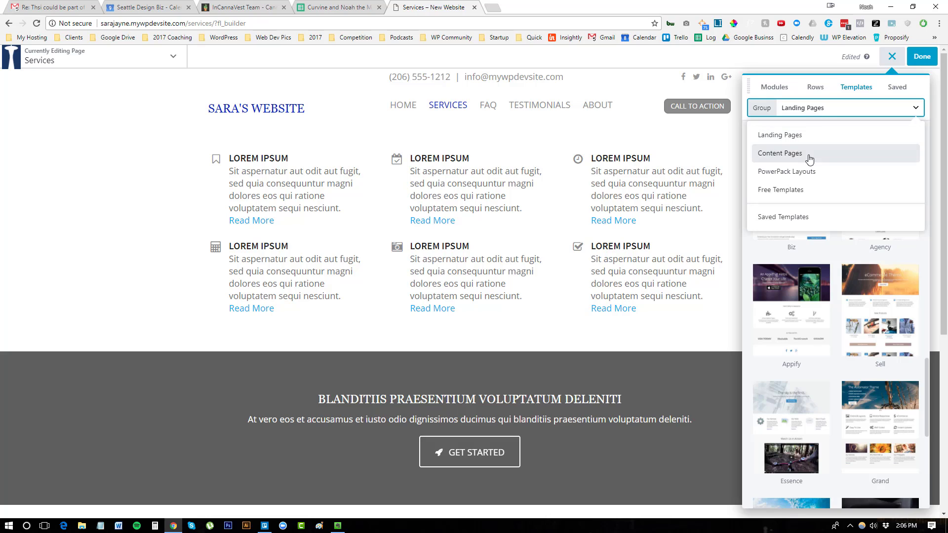
pyautogui.click(790, 153)
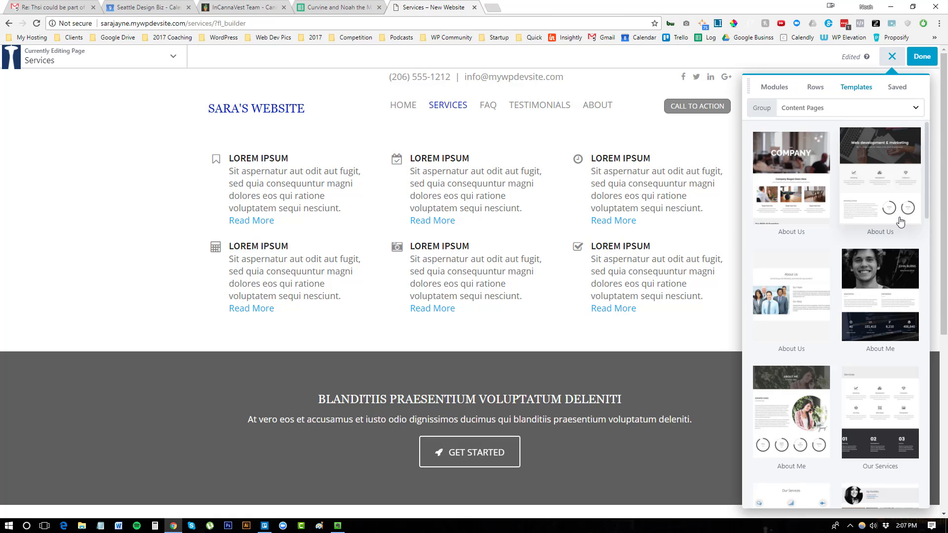
pyautogui.scroll(-10, 877, 221)
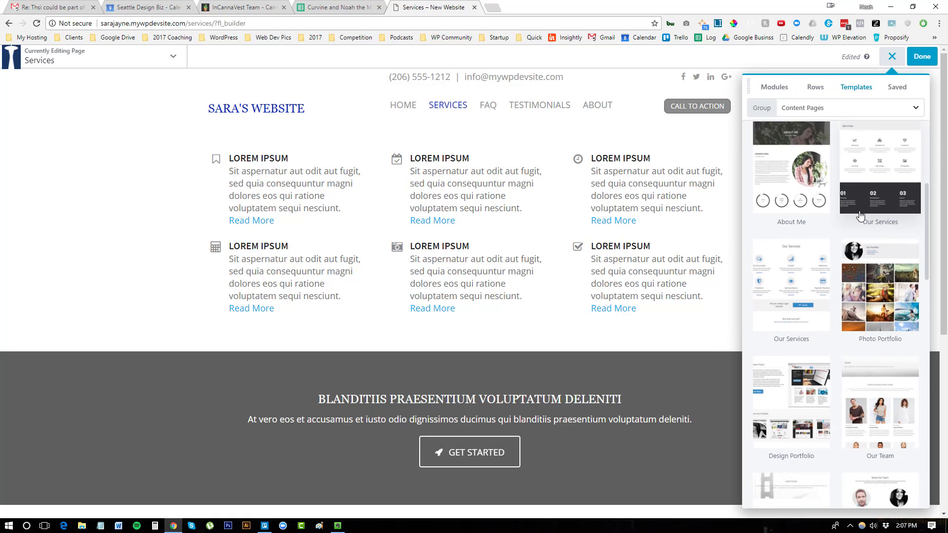
pyautogui.scroll(-6, 877, 221)
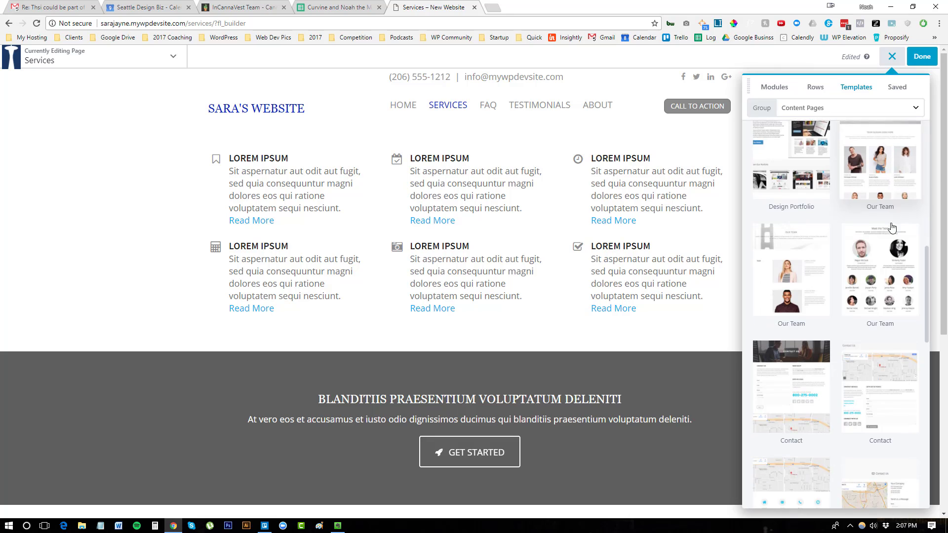
pyautogui.scroll(-9, 881, 245)
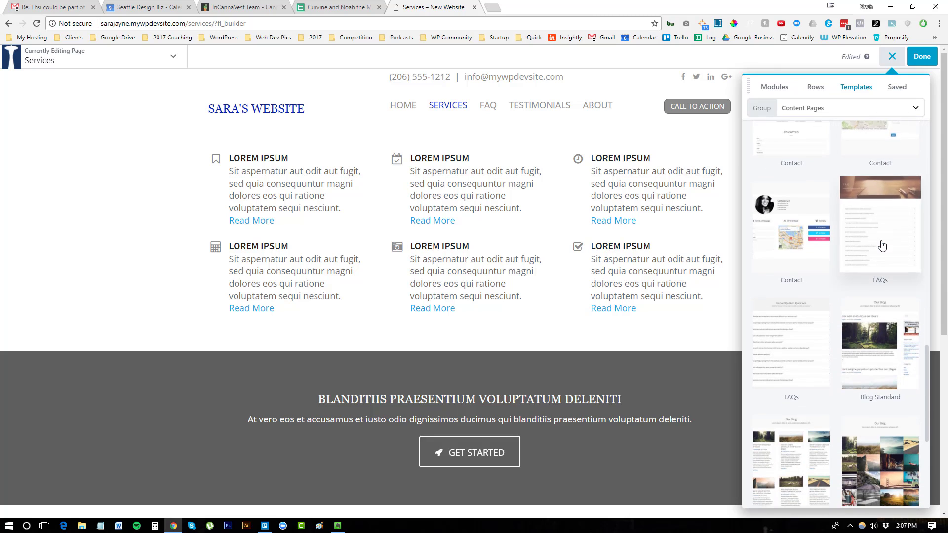
pyautogui.scroll(-4, 882, 245)
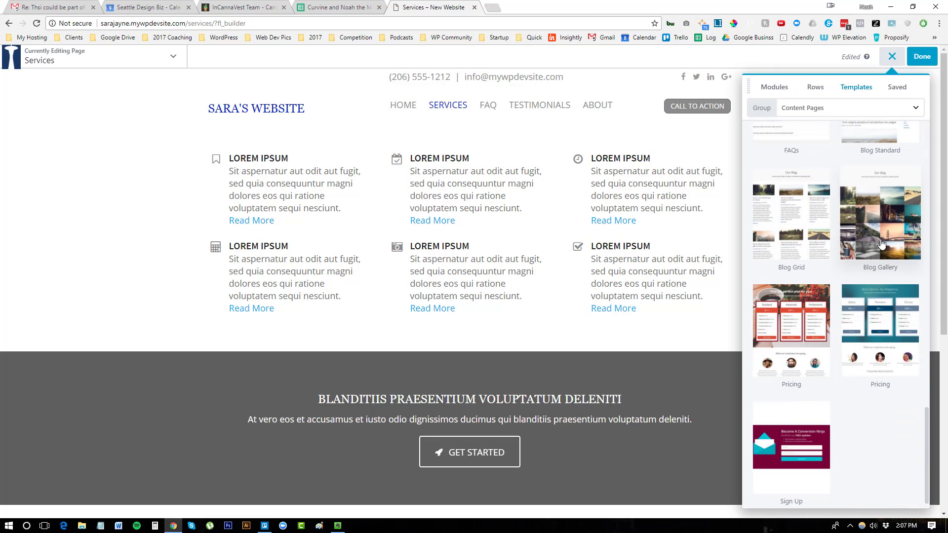
# Find the Our Services template in Content Pages and replace the Services page's existing layout with it
pyautogui.scroll(10, 882, 243)
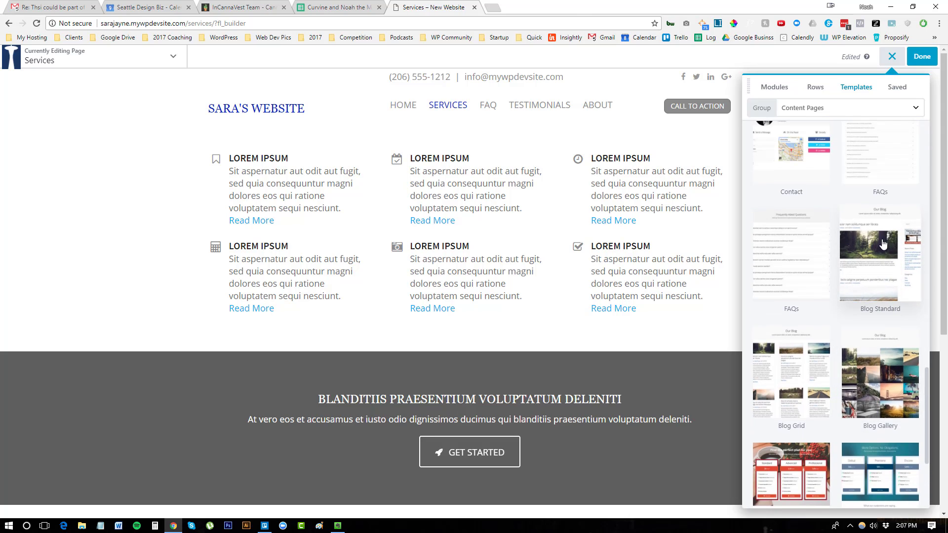
pyautogui.scroll(8, 882, 243)
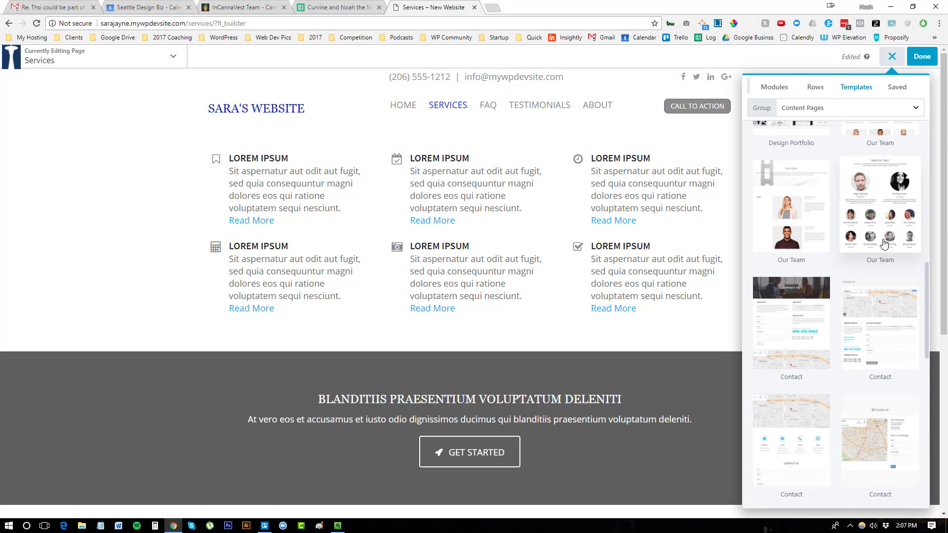
pyautogui.scroll(4, 891, 243)
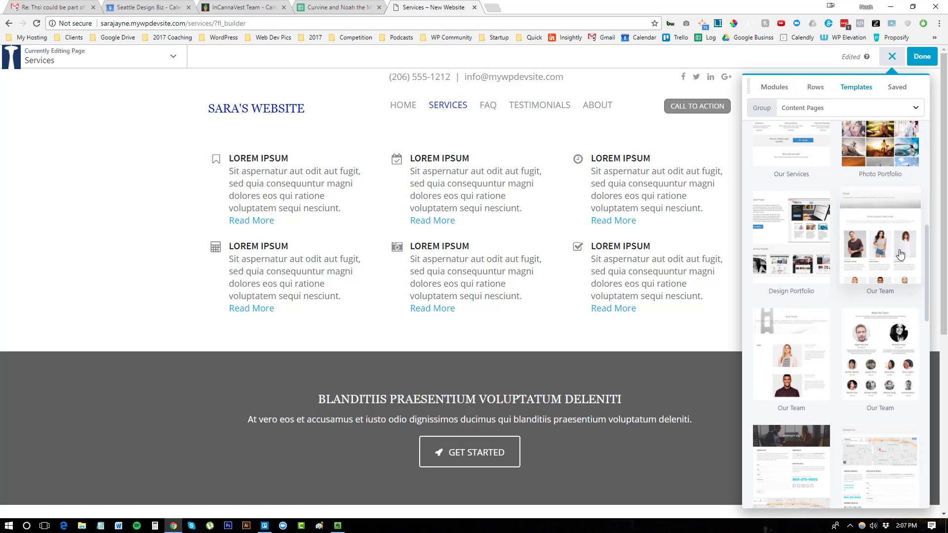
pyautogui.click(801, 238)
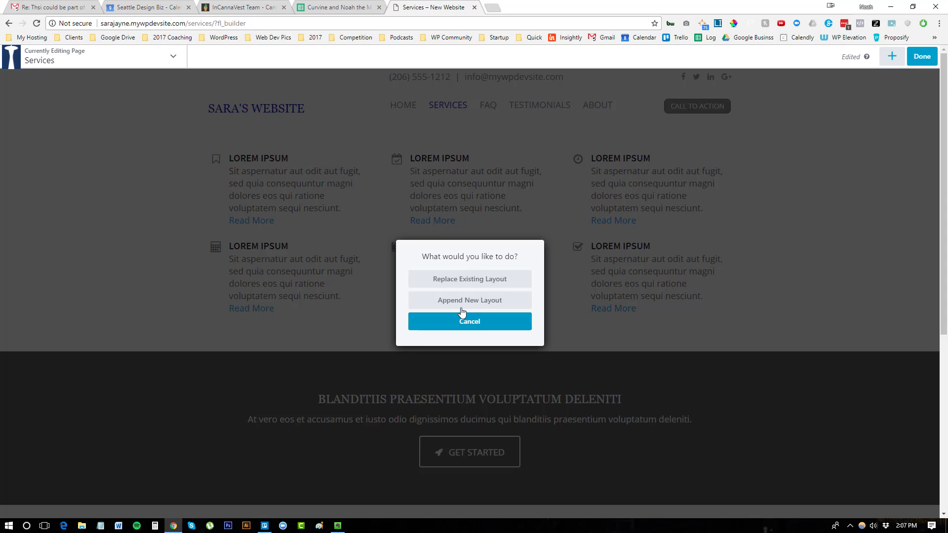
pyautogui.click(464, 280)
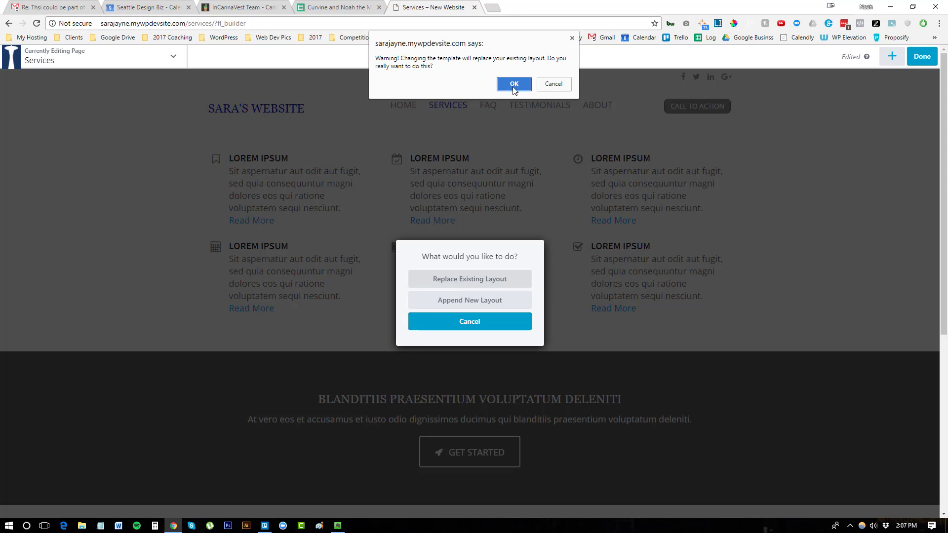
pyautogui.click(514, 84)
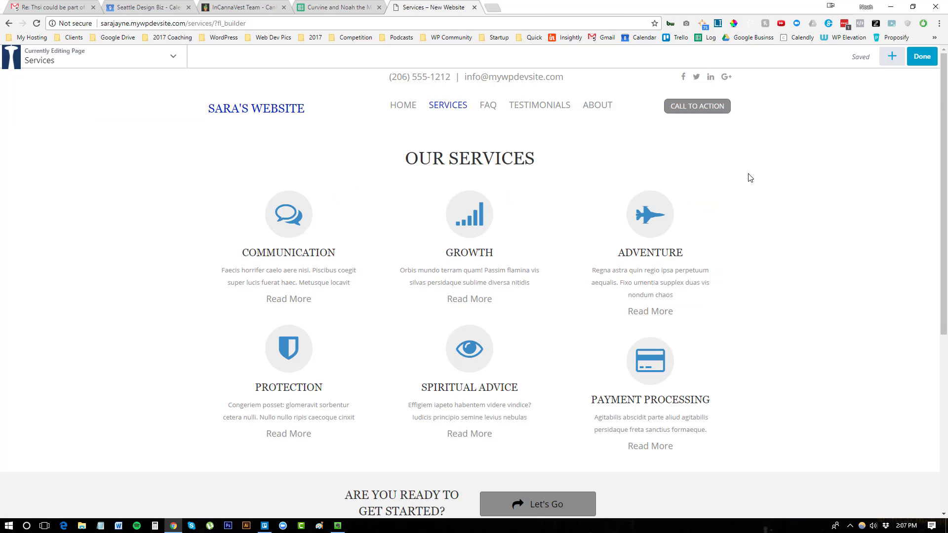
# Review the new Our Services layout down the page and publish it
pyautogui.scroll(-4, 843, 212)
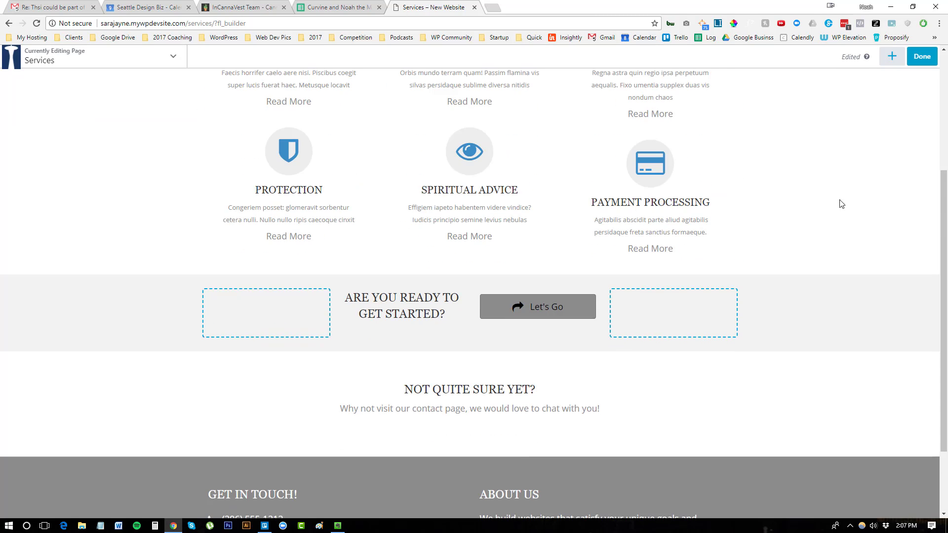
pyautogui.scroll(4, 848, 200)
pyautogui.click(924, 57)
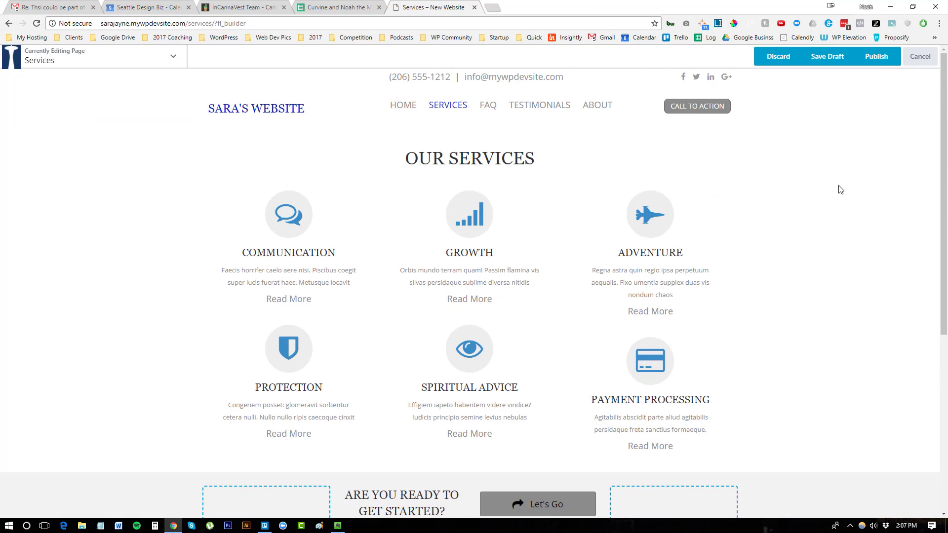
pyautogui.click(877, 57)
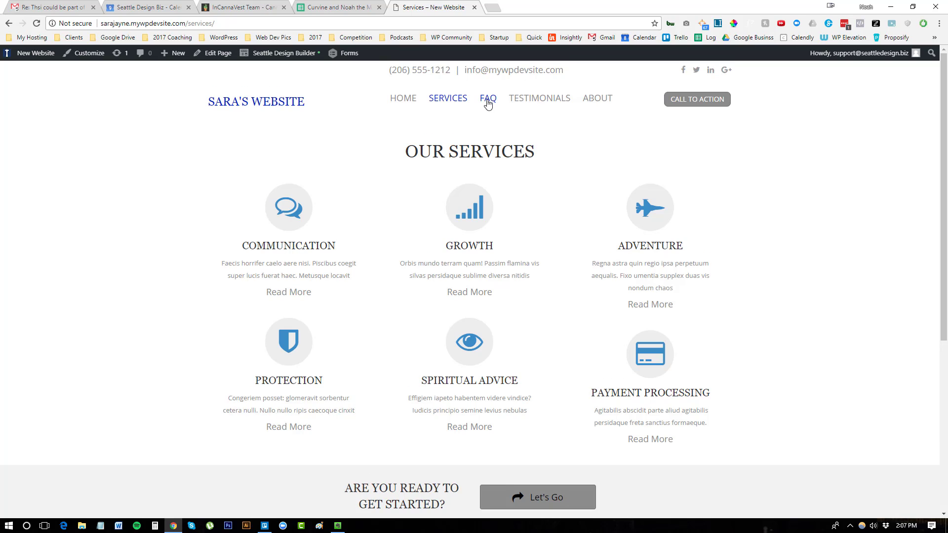
# Open the FAQ page, return to the Services page, and look over the published layout down to the footer
pyautogui.click(488, 98)
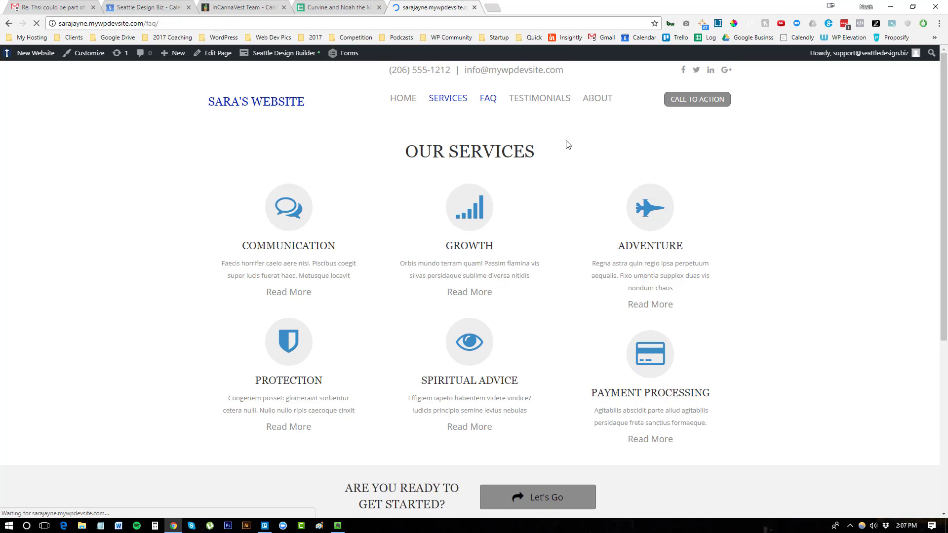
pyautogui.click(447, 99)
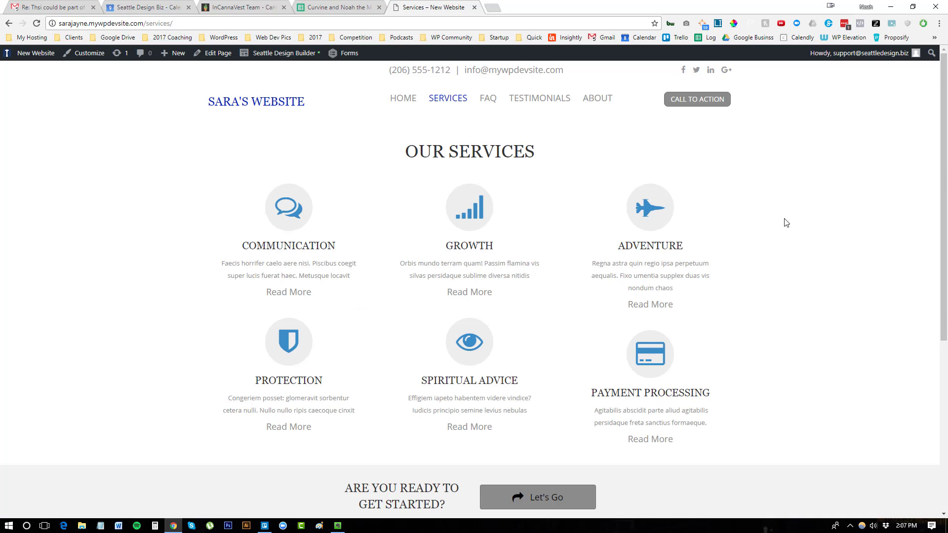
pyautogui.scroll(-5, 774, 219)
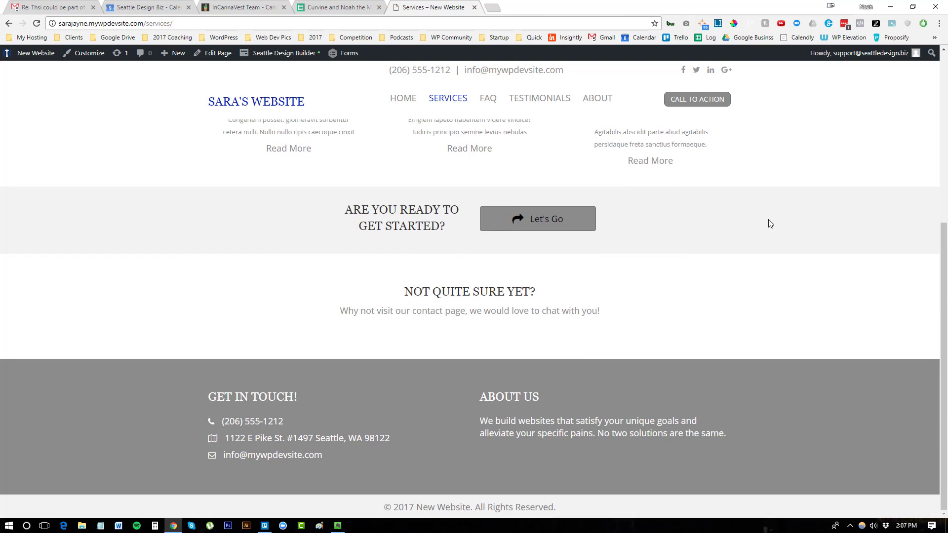
pyautogui.scroll(5, 774, 218)
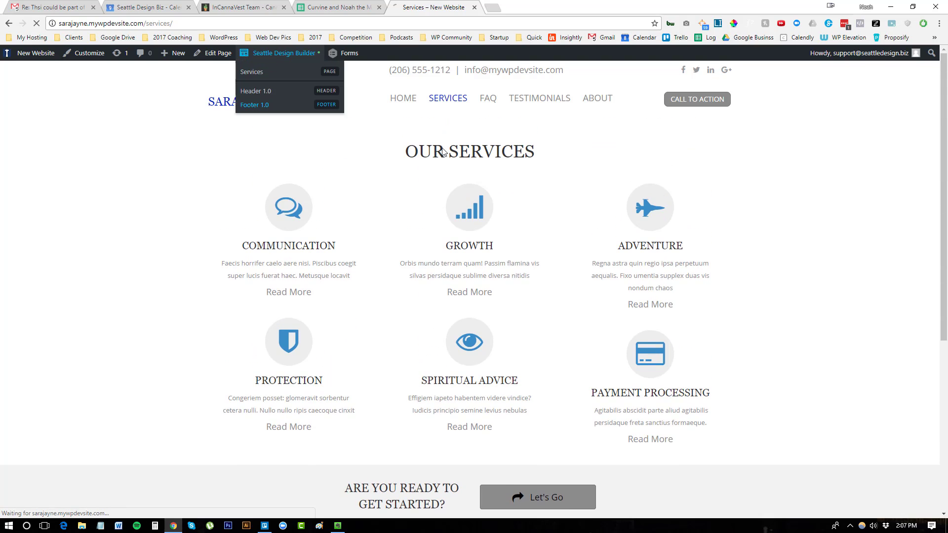
# Reopen the Services page in the builder and replace the Communication callout's icon with an outlined envelope
pyautogui.click(269, 55)
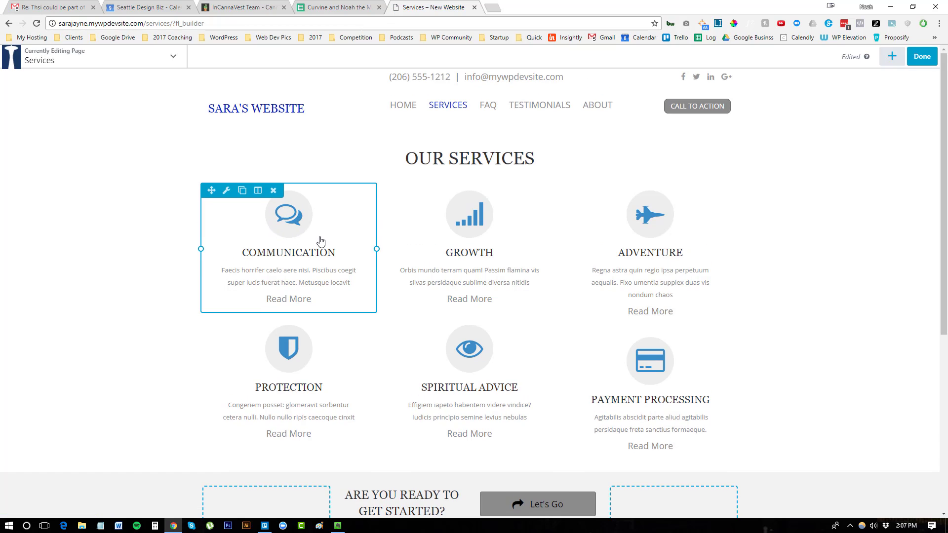
pyautogui.click(301, 229)
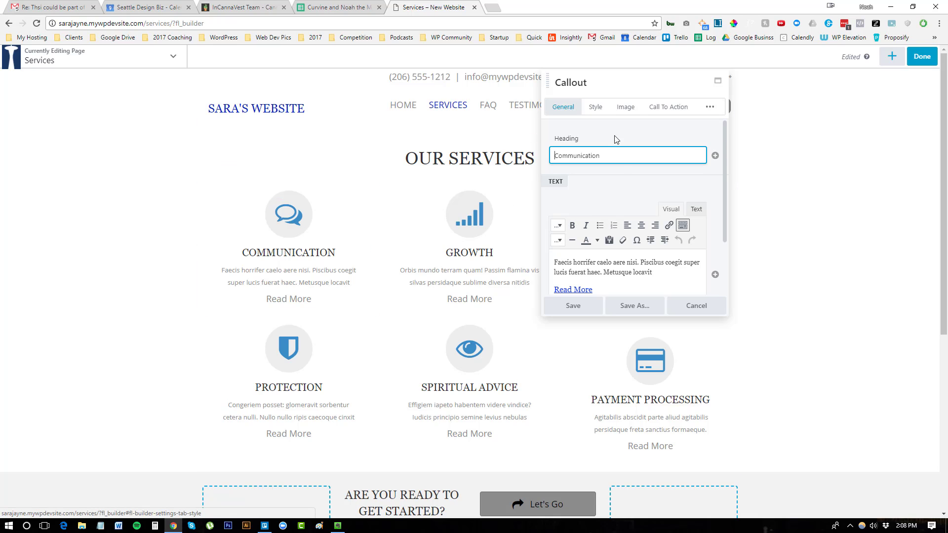
pyautogui.click(601, 108)
pyautogui.click(626, 108)
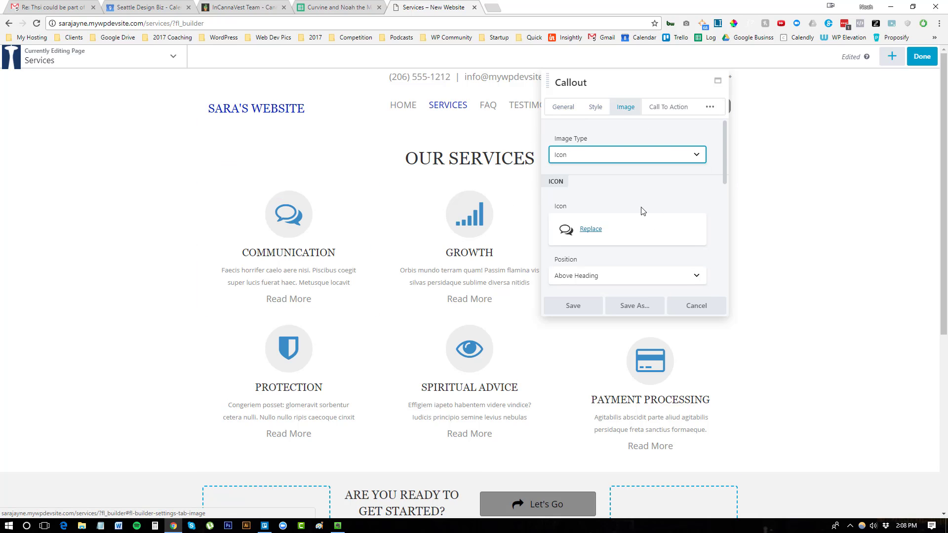
pyautogui.click(588, 230)
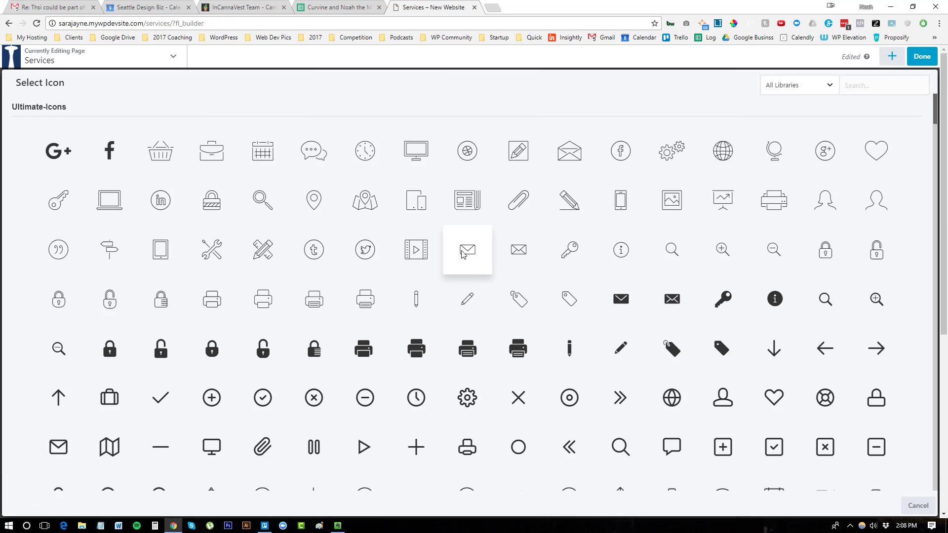
pyautogui.click(467, 250)
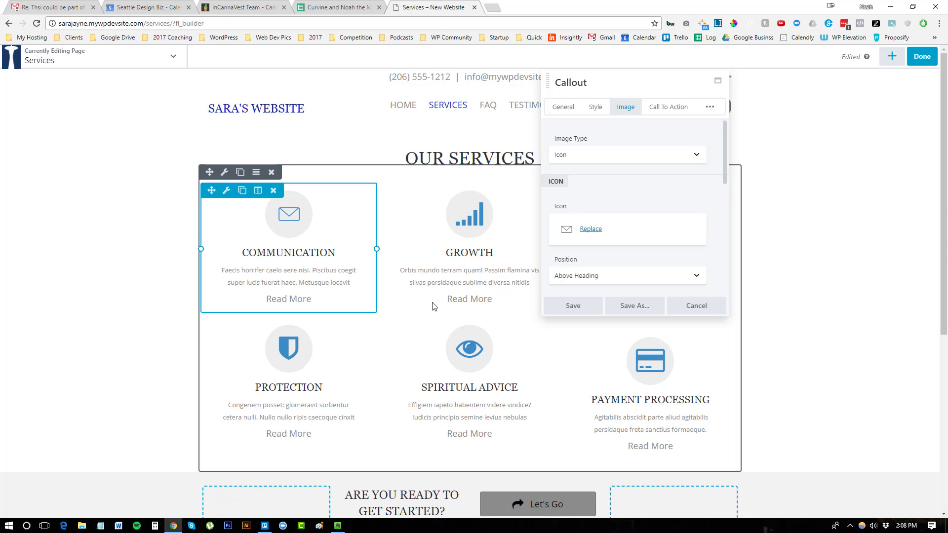
# Examine the Communication callout's style, general text, call-to-action and additional settings
pyautogui.click(593, 109)
pyautogui.scroll(-2, 614, 143)
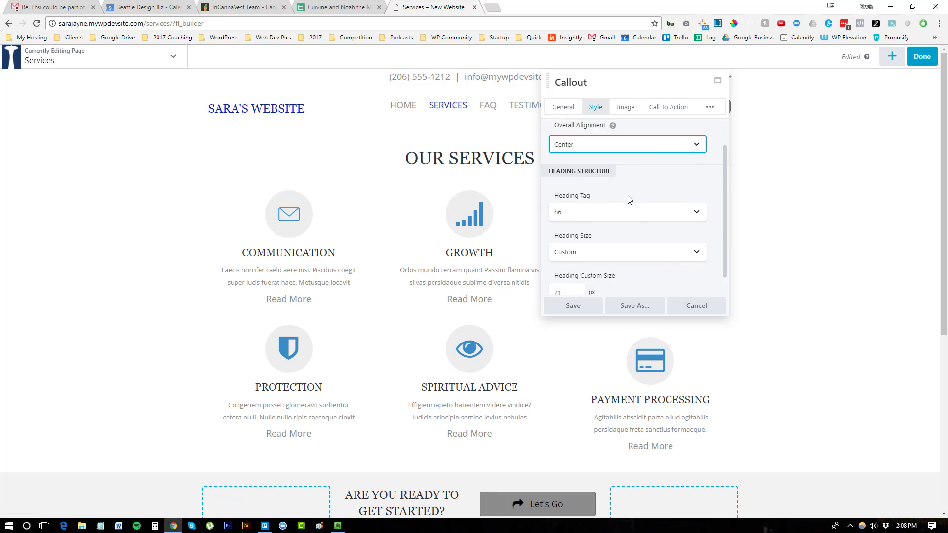
pyautogui.click(563, 109)
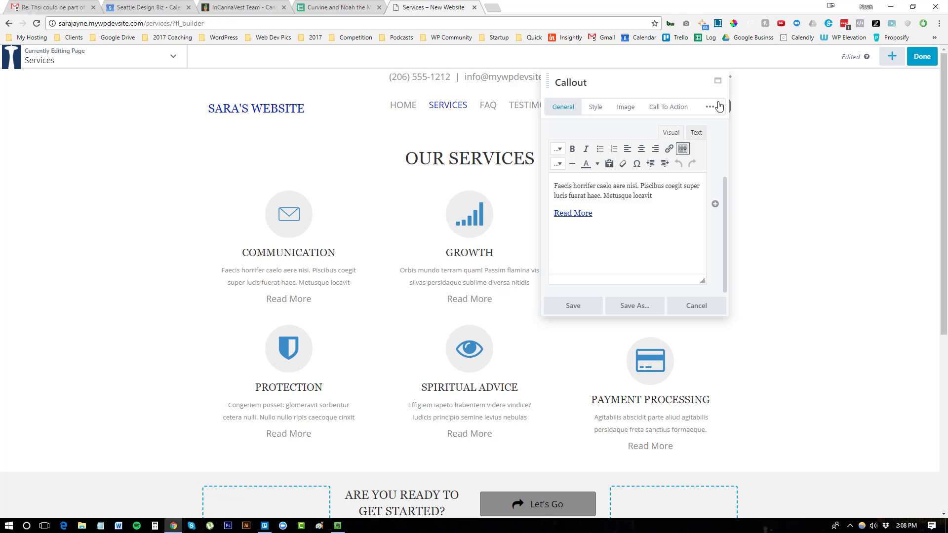
pyautogui.click(685, 109)
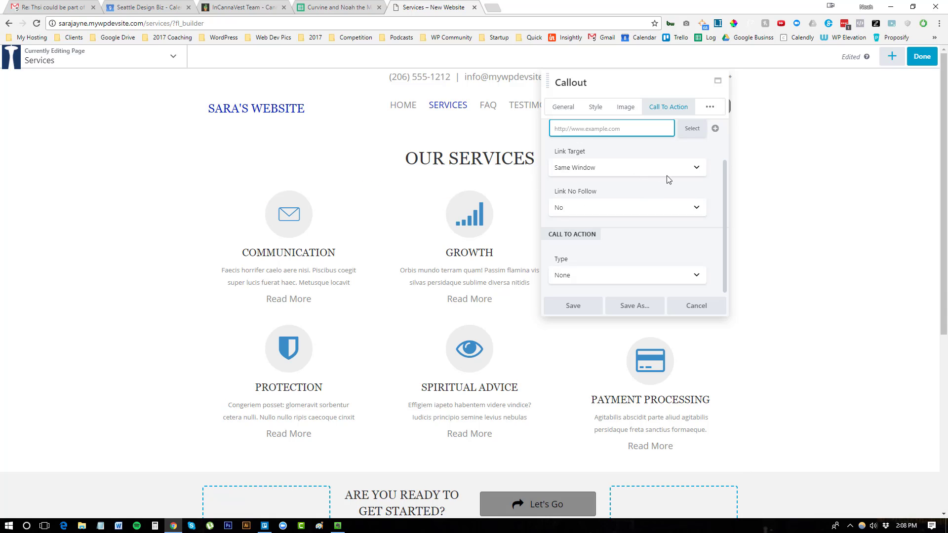
pyautogui.click(710, 107)
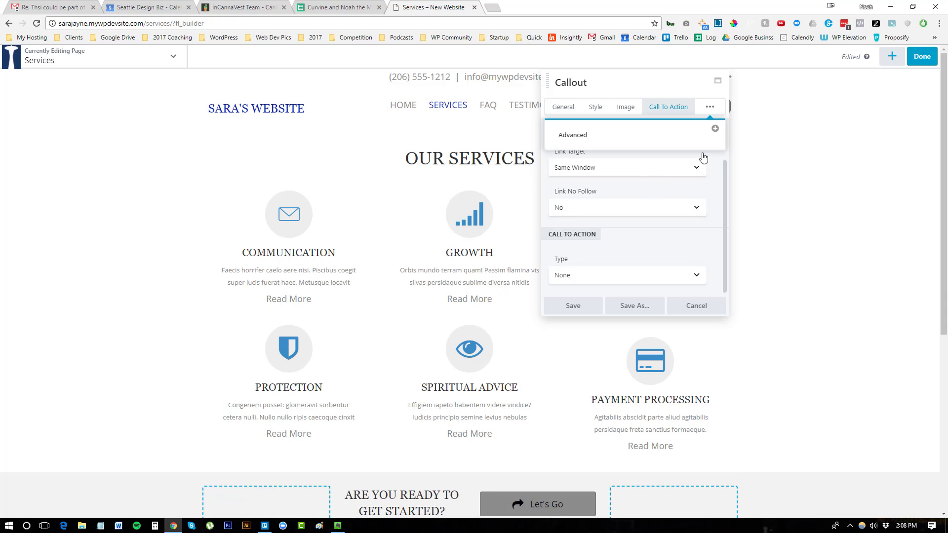
# Publish the Services page with the new callout icon and look over the live page
pyautogui.click(921, 56)
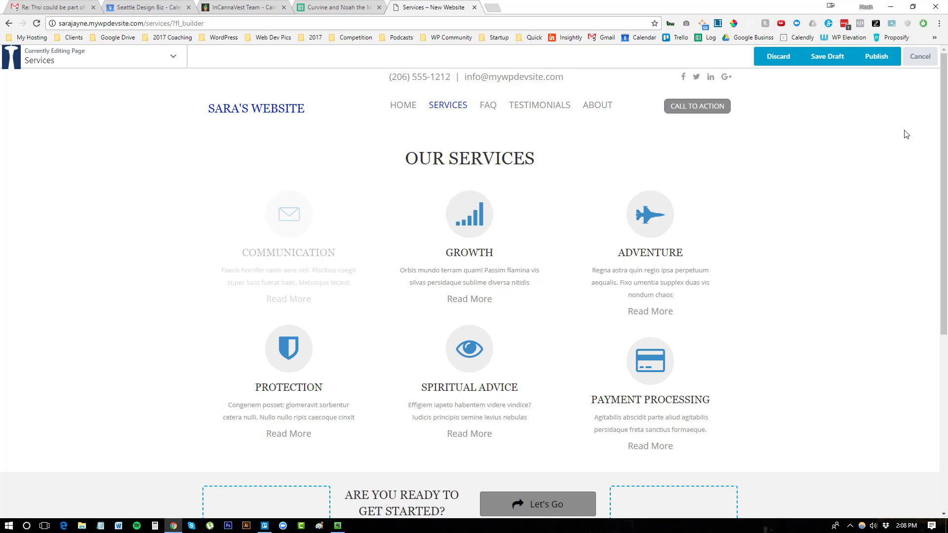
pyautogui.click(888, 58)
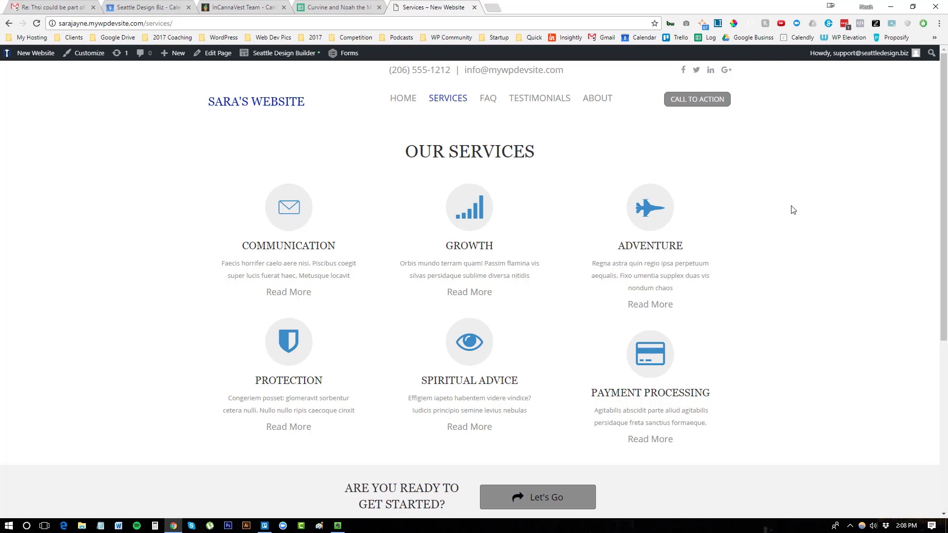
pyautogui.scroll(-5, 792, 211)
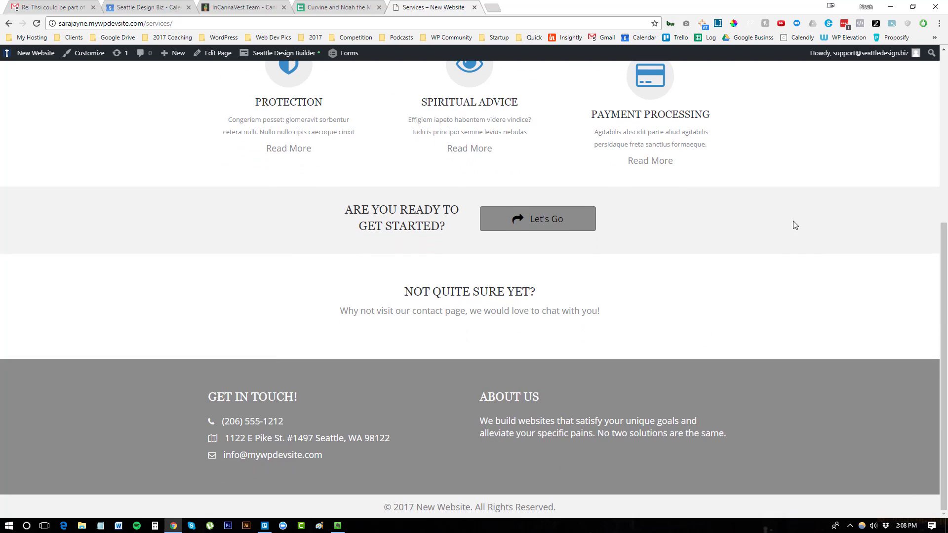
pyautogui.scroll(5, 478, 432)
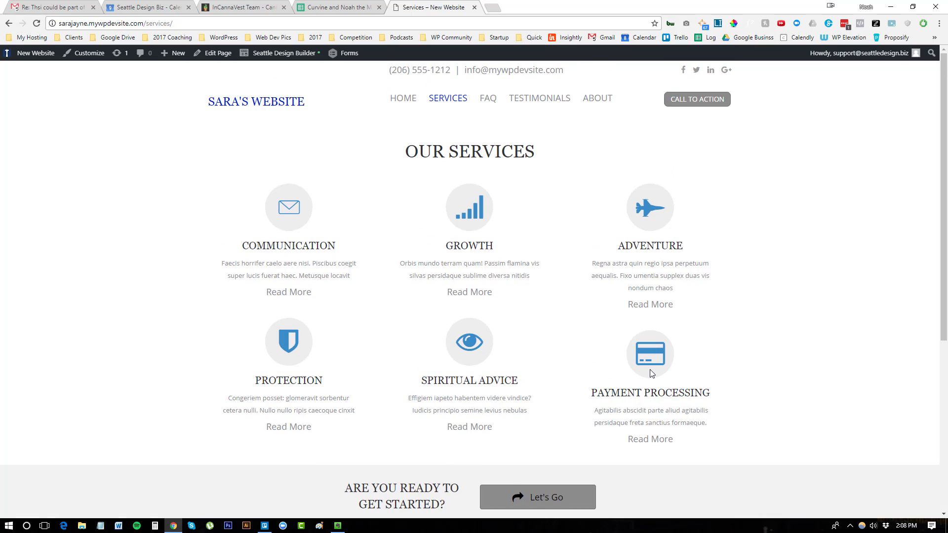
# Open the site's menu management and add Example Page to the Header Menu
pyautogui.moveTo(40, 60)
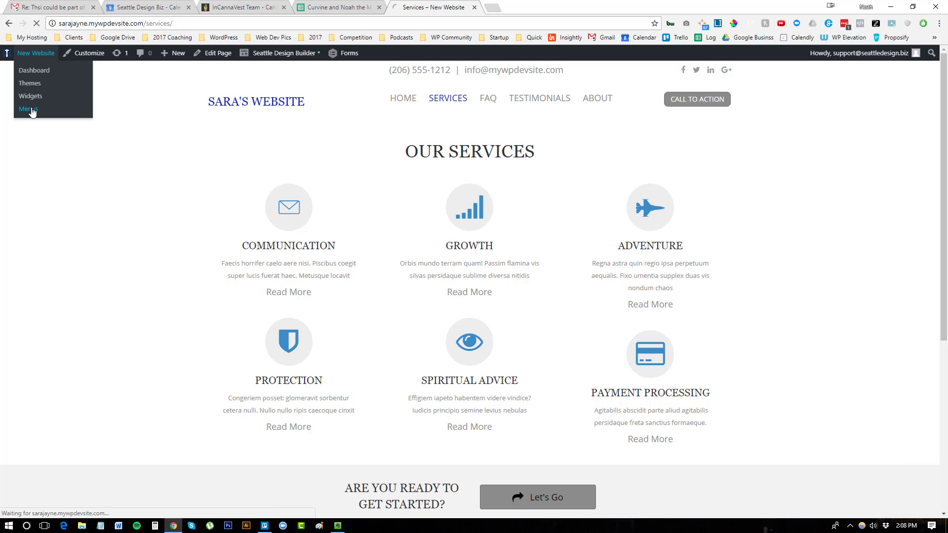
pyautogui.click(25, 109)
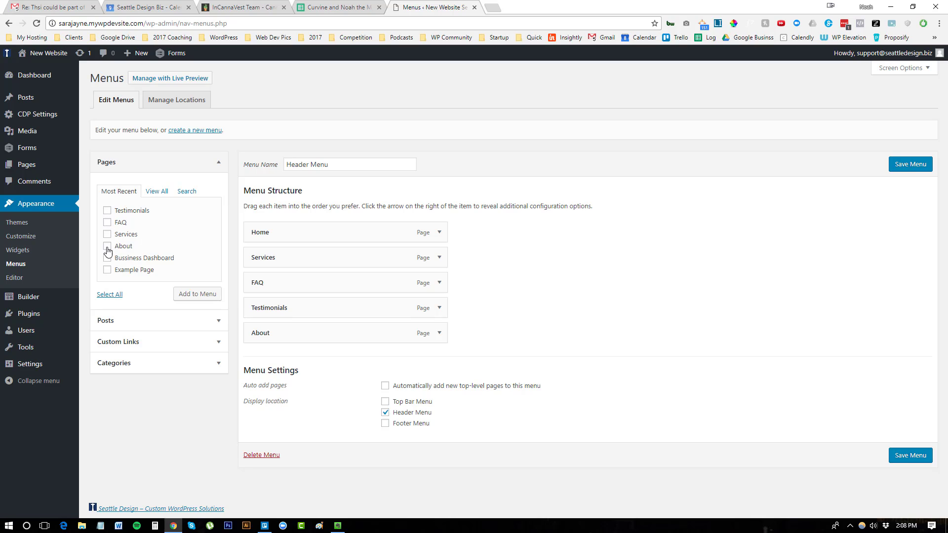
pyautogui.click(108, 271)
pyautogui.click(198, 295)
# Nest Example Page as a sub item under Services in the Header Menu and save the menu
pyautogui.moveTo(282, 359); pyautogui.dragTo(284, 281)
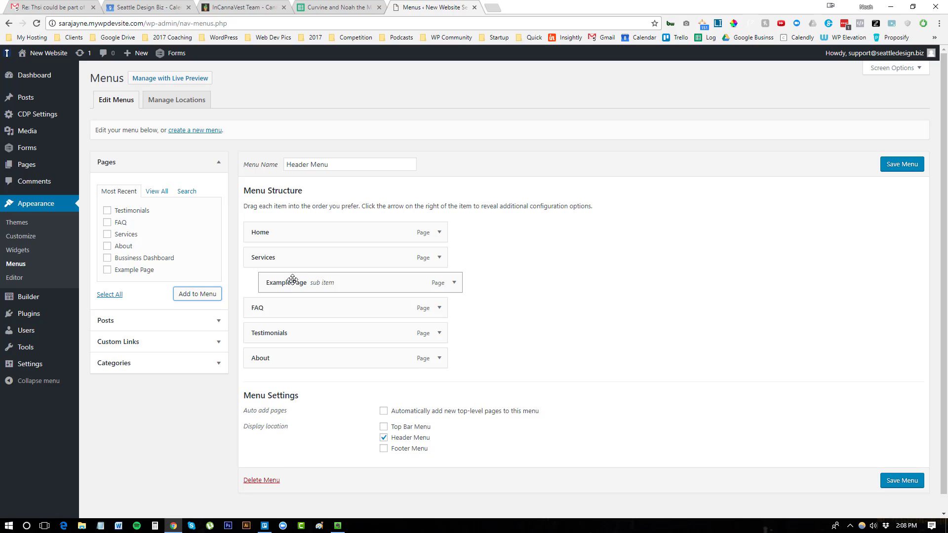
pyautogui.moveTo(291, 281); pyautogui.dragTo(272, 278)
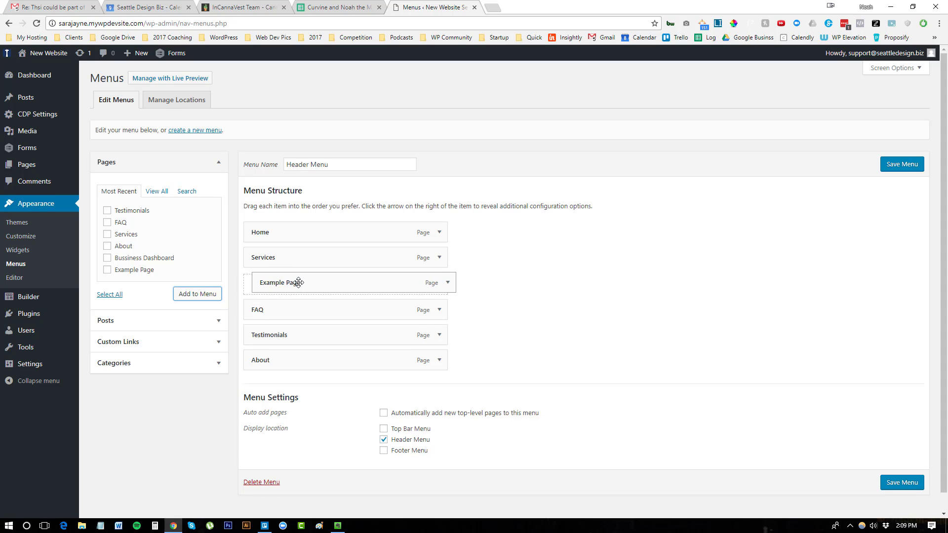
pyautogui.moveTo(295, 282); pyautogui.dragTo(312, 283)
pyautogui.click(902, 163)
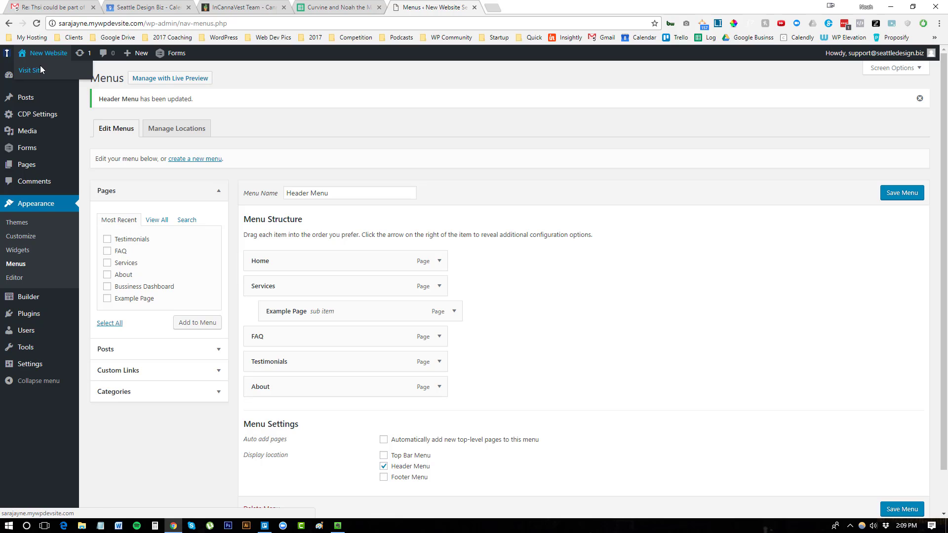
# Visit the live site and open Example Page from the Services submenu in the header navigation
pyautogui.click(46, 70)
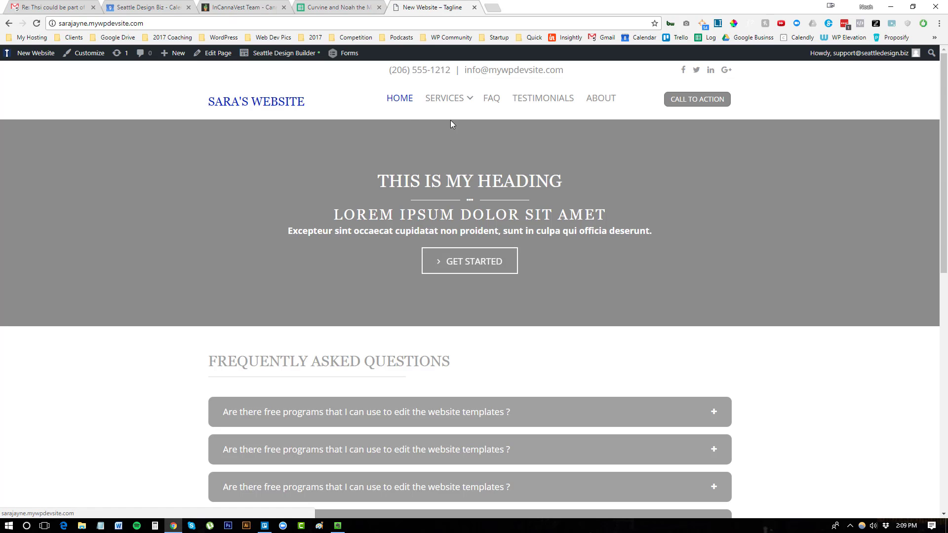
pyautogui.moveTo(468, 97)
pyautogui.click(503, 127)
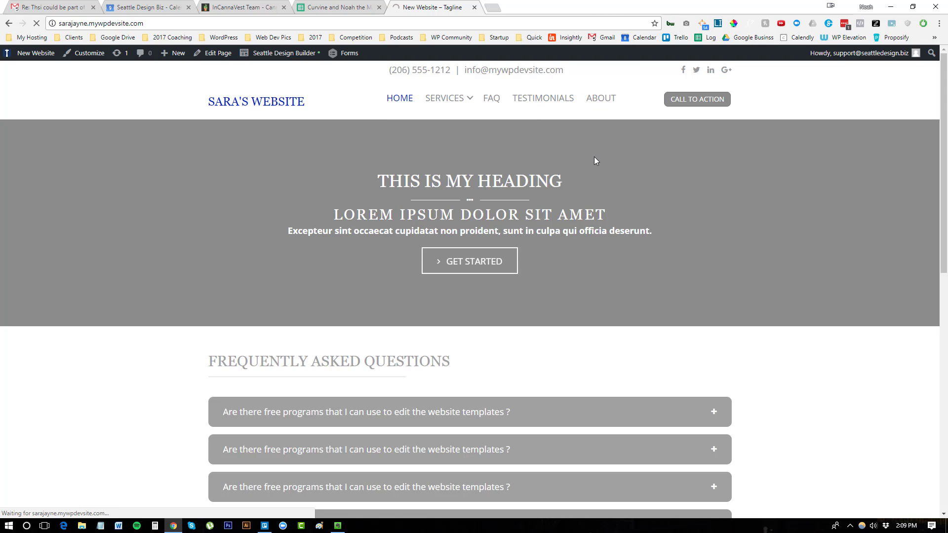